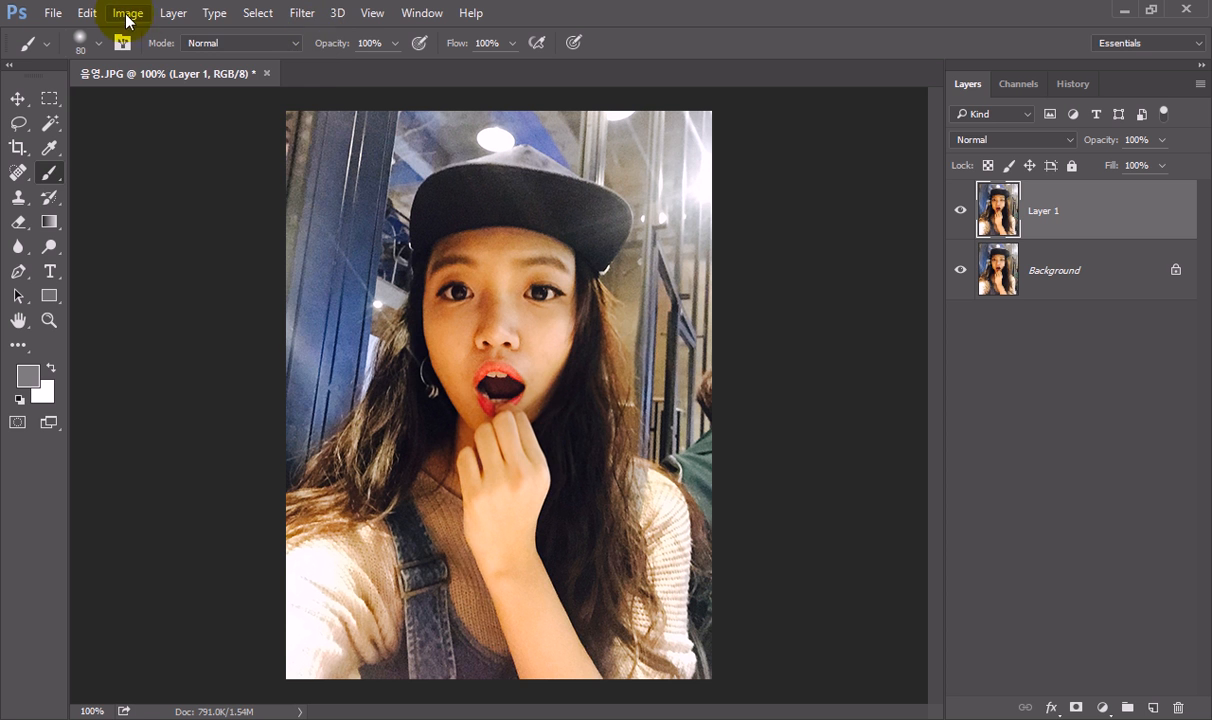
Apply an automatic Curves correction to Layer 1
left_click(126, 14)
left_click(126, 16)
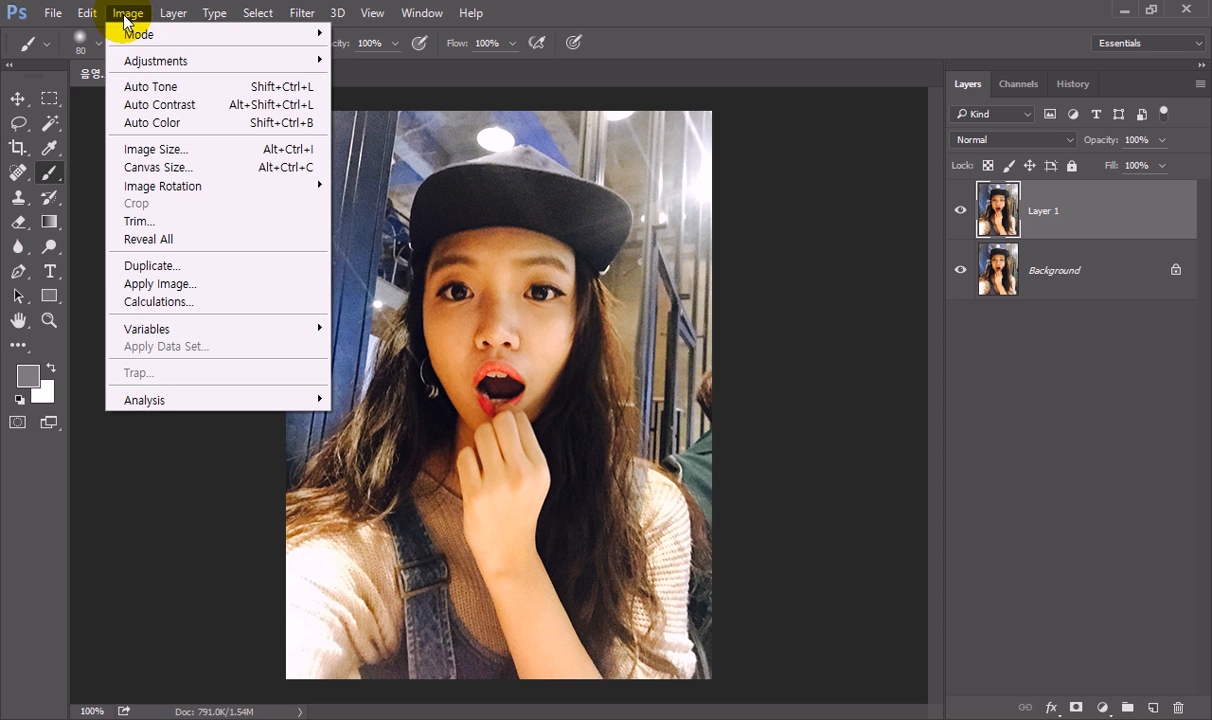
mouse_move(205, 61)
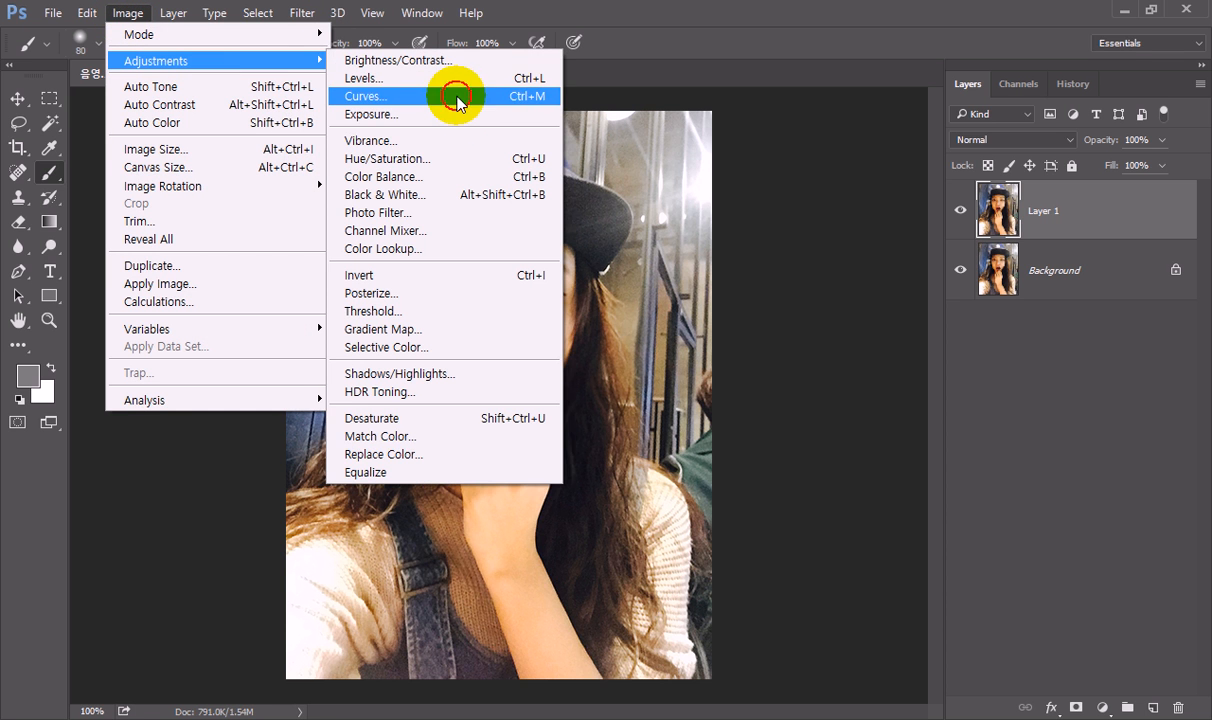
left_click(440, 96)
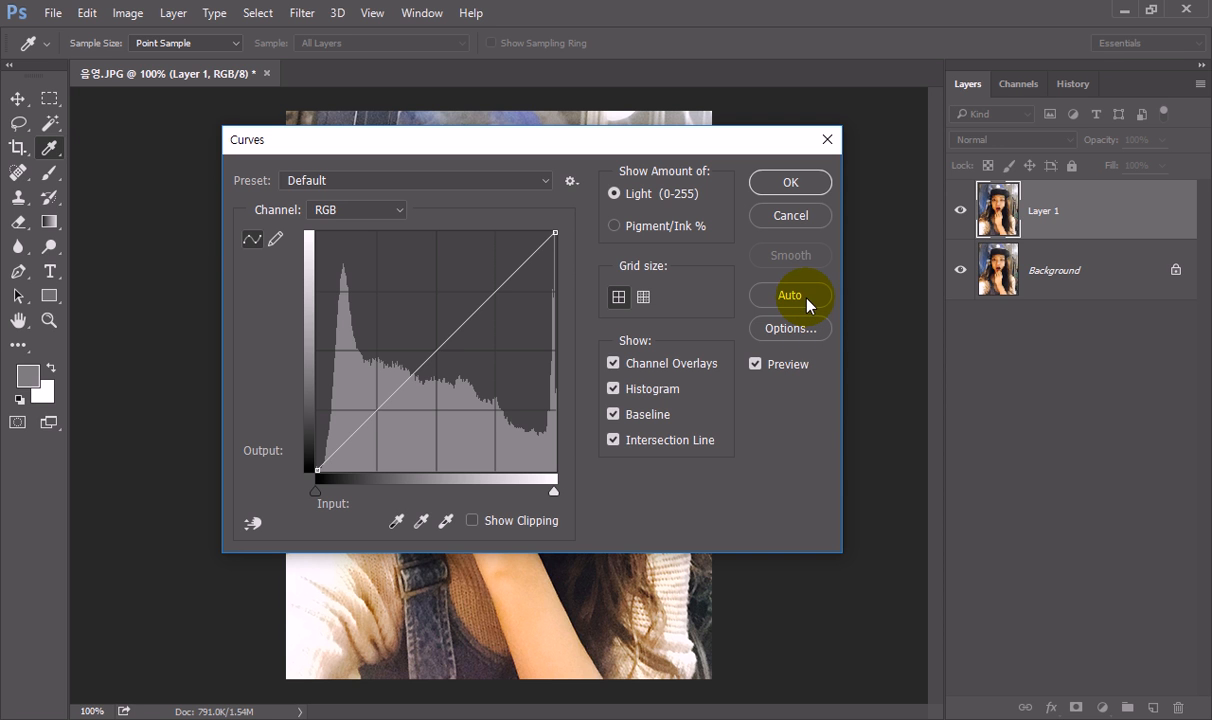
left_click(806, 298)
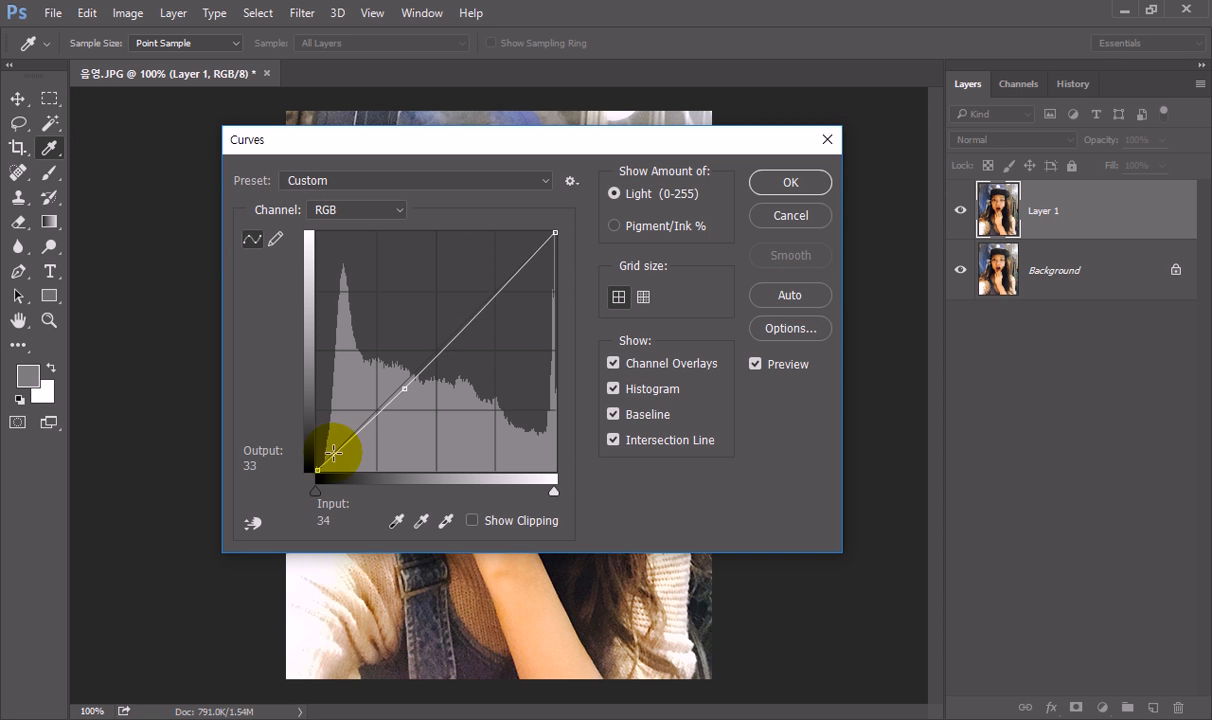
left_click(790, 183)
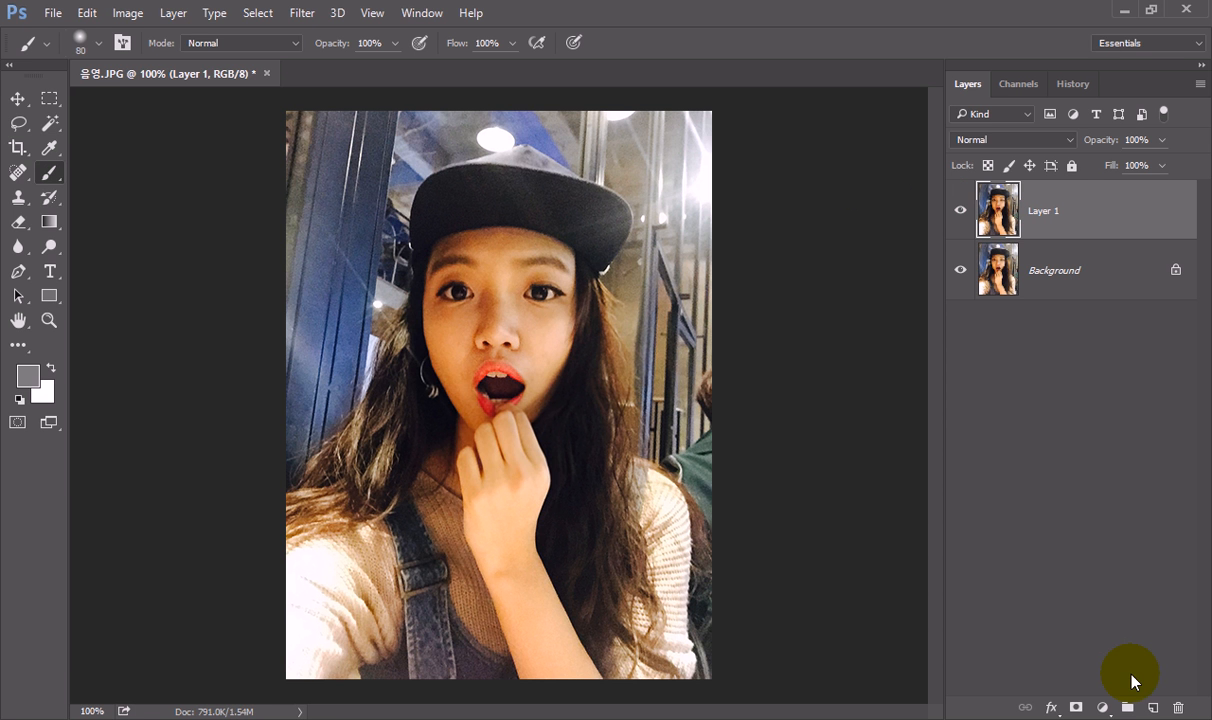
Add one new empty layer above Layer 1, deleting the surplus extra layer, and keep the new layer selected
left_click(1153, 707)
left_click(1153, 707)
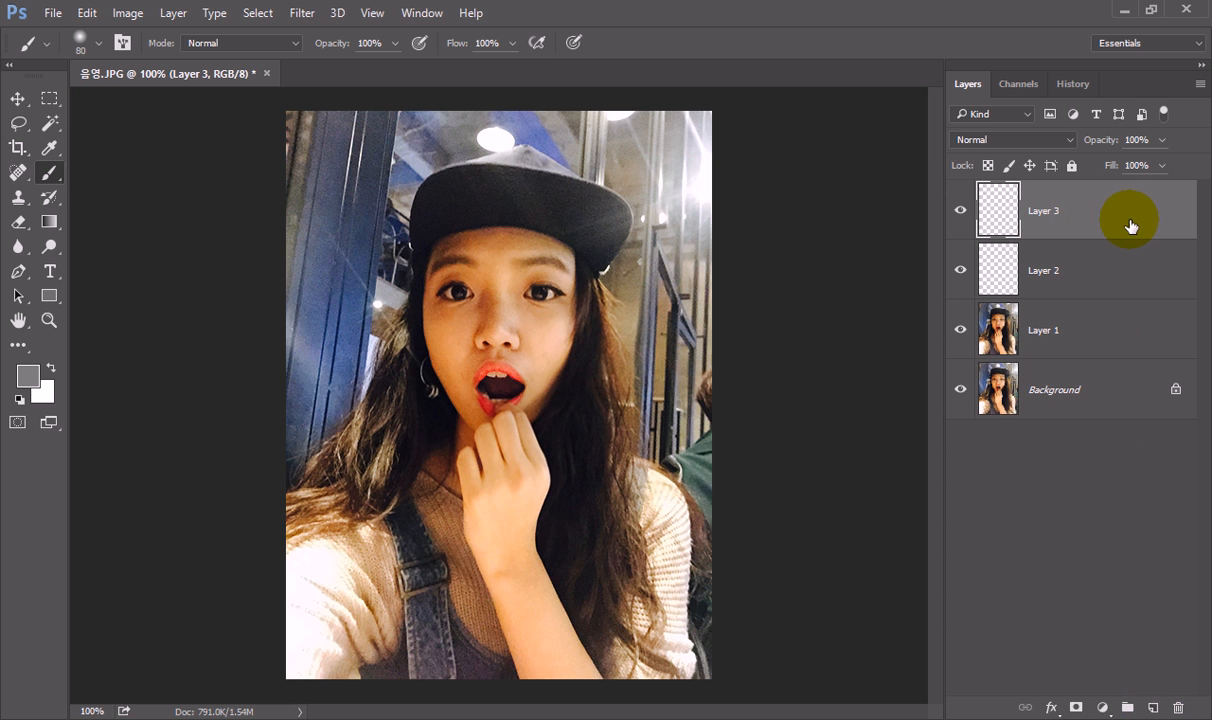
left_click(1179, 708)
left_click(520, 286)
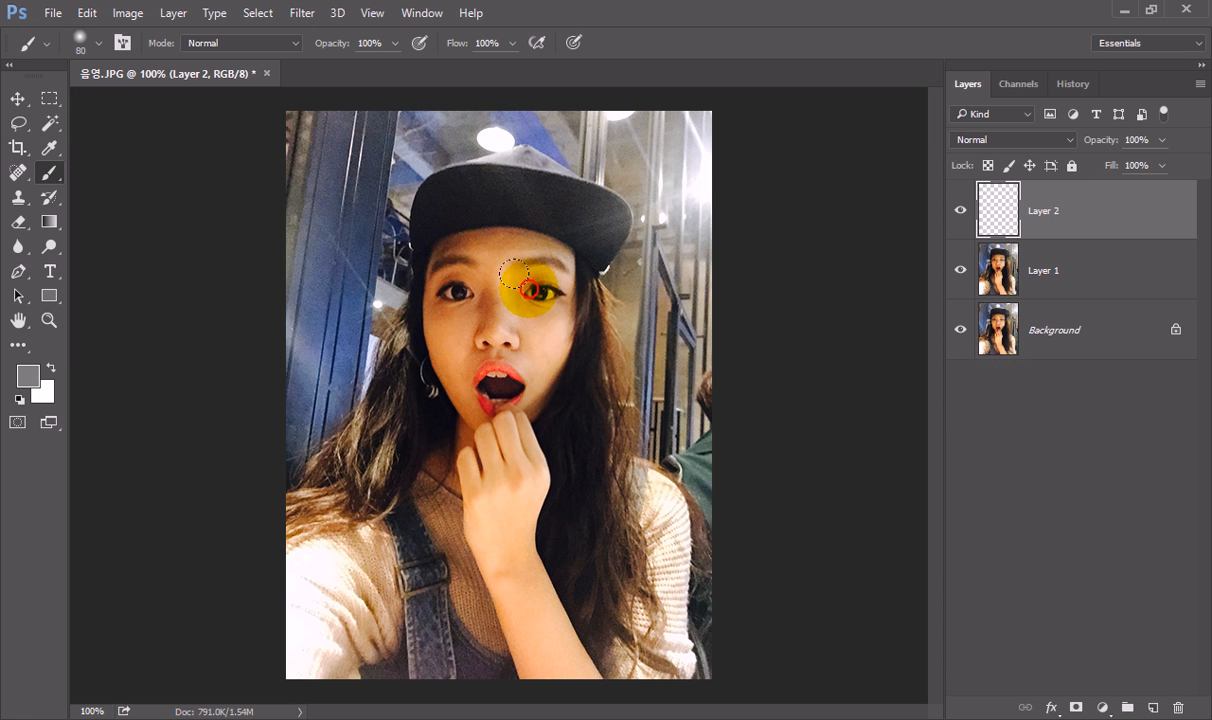
left_click(1062, 209)
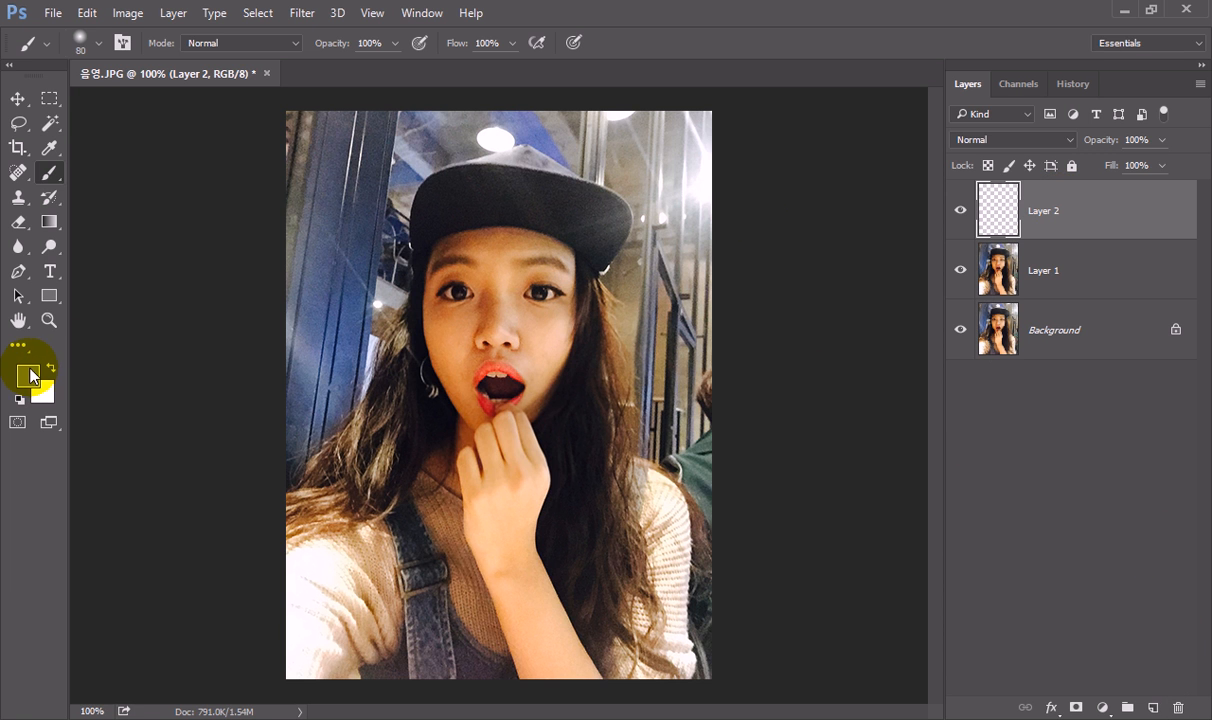
Paint over the face, hand and forearm on Layer 2 with the 80 px soft brush in light grey #aeaeae
left_click(27, 374)
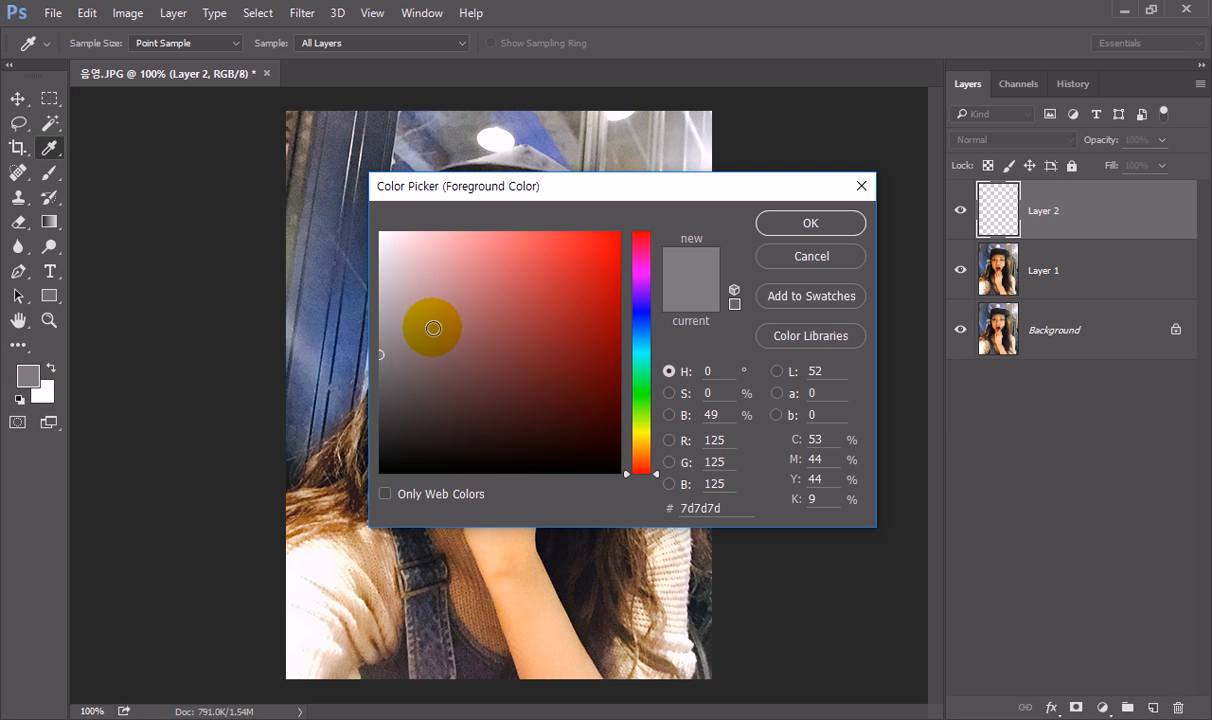
left_click(380, 312)
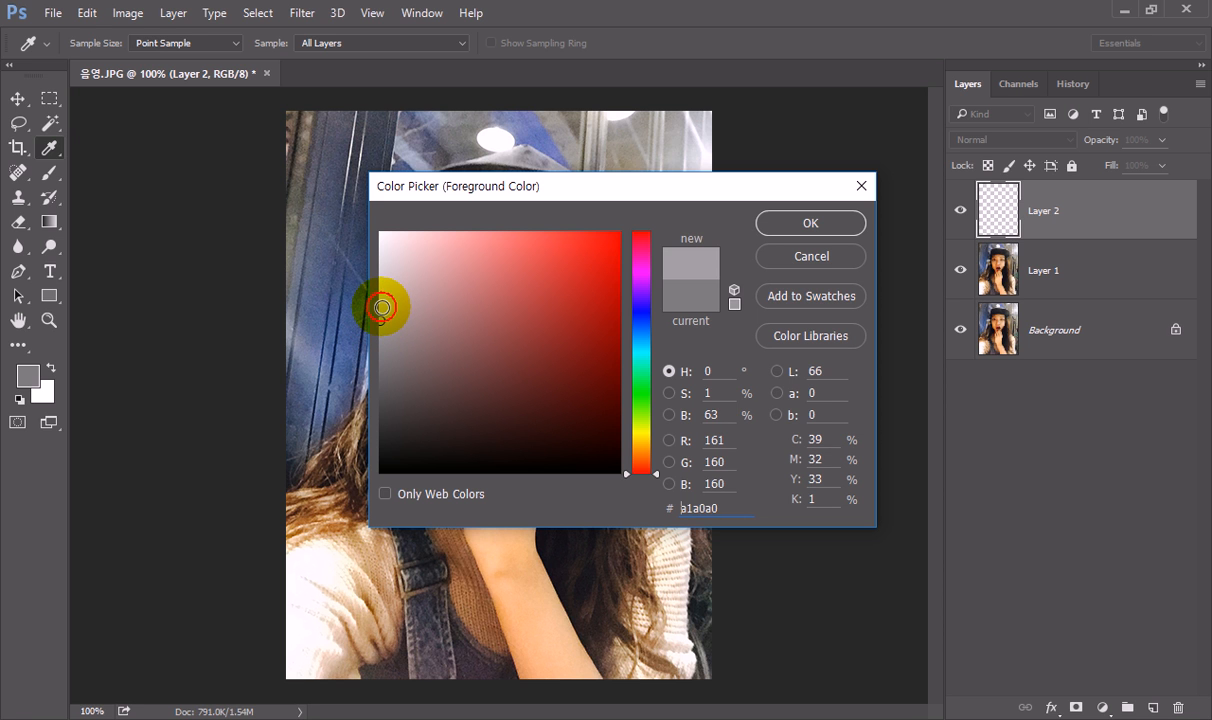
left_click(381, 307)
left_click(380, 308)
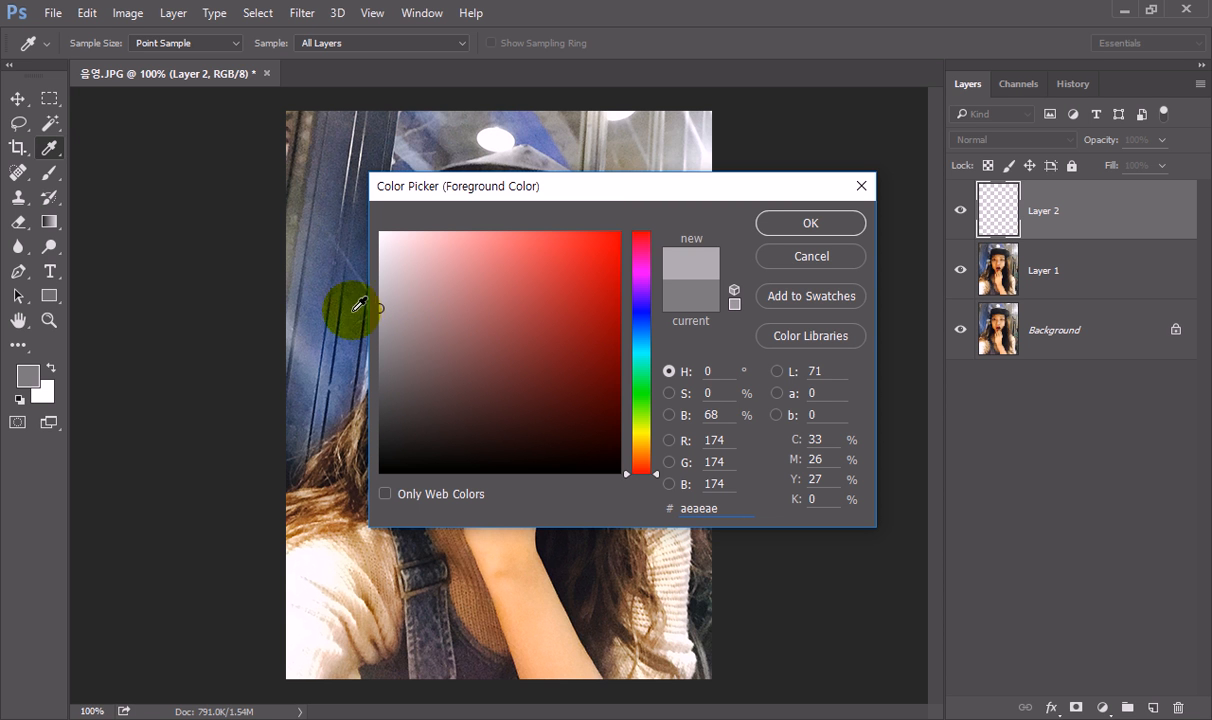
left_click(794, 226)
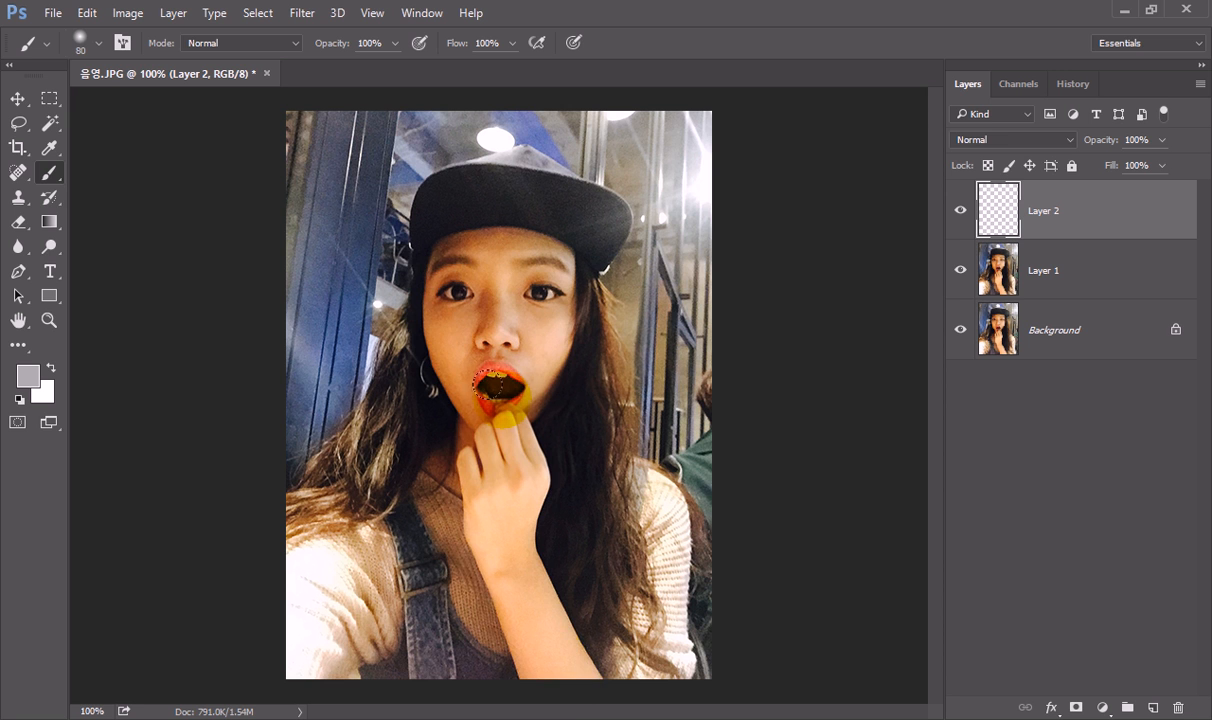
mouse_move(420, 243)
left_mouse_down()
mouse_move(532, 250)
mouse_move(500, 378)
mouse_move(485, 361)
mouse_move(471, 268)
mouse_move(473, 373)
mouse_move(496, 268)
mouse_move(524, 254)
mouse_move(527, 300)
mouse_move(493, 379)
mouse_move(472, 337)
mouse_move(510, 545)
left_mouse_up()
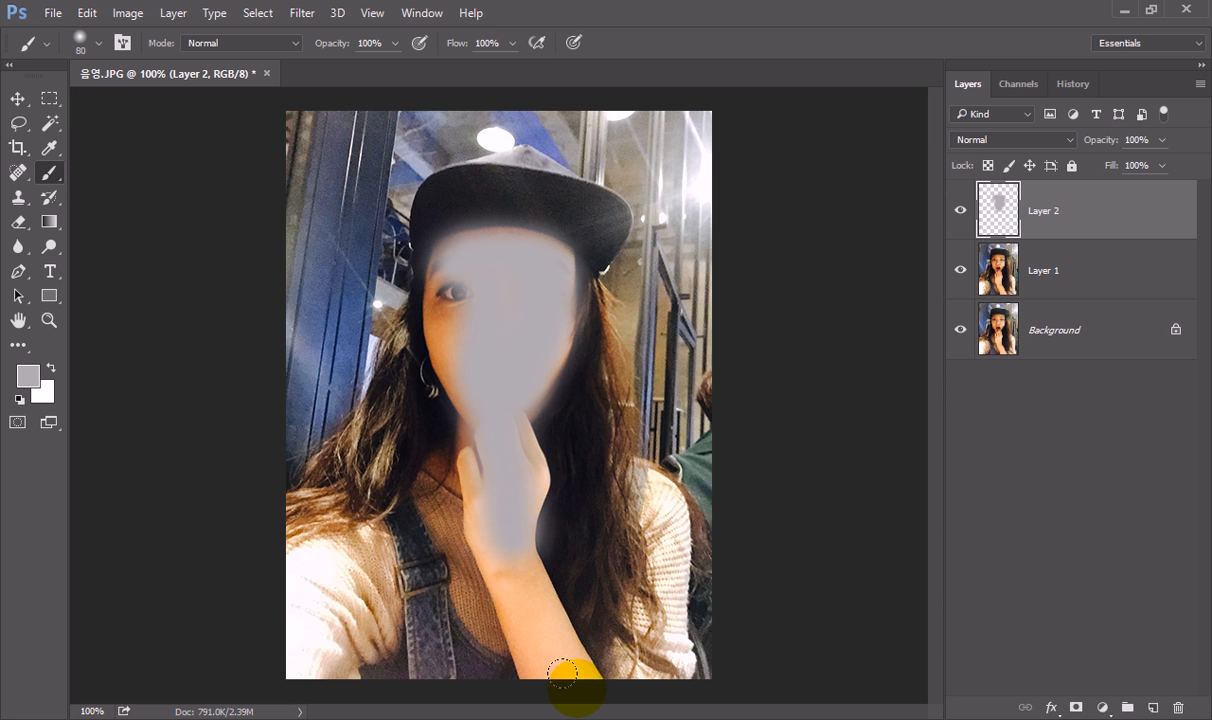
mouse_move(562, 673)
left_mouse_down()
mouse_move(532, 649)
mouse_move(481, 481)
mouse_move(481, 460)
mouse_move(503, 446)
mouse_move(496, 483)
mouse_move(428, 322)
mouse_move(427, 255)
mouse_move(443, 234)
mouse_move(537, 248)
mouse_move(539, 300)
mouse_move(487, 397)
mouse_move(441, 273)
mouse_move(452, 318)
mouse_move(497, 240)
mouse_move(490, 463)
mouse_move(464, 445)
mouse_move(461, 461)
mouse_move(515, 478)
mouse_move(526, 667)
mouse_move(512, 637)
mouse_move(543, 609)
mouse_move(584, 656)
mouse_move(560, 630)
left_mouse_up()
Set Layer 2's blend mode to Soft Light and toggle the layer's visibility to compare the skin tone
left_click(1025, 222)
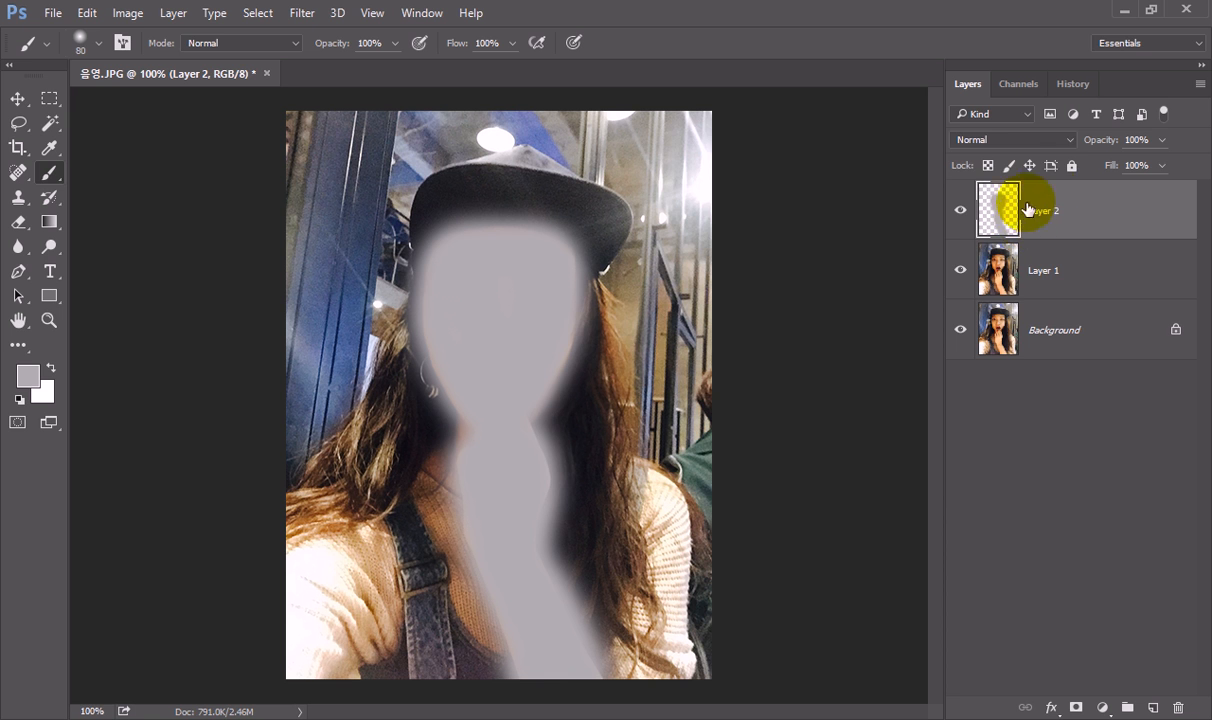
left_click(1068, 142)
left_click(1068, 141)
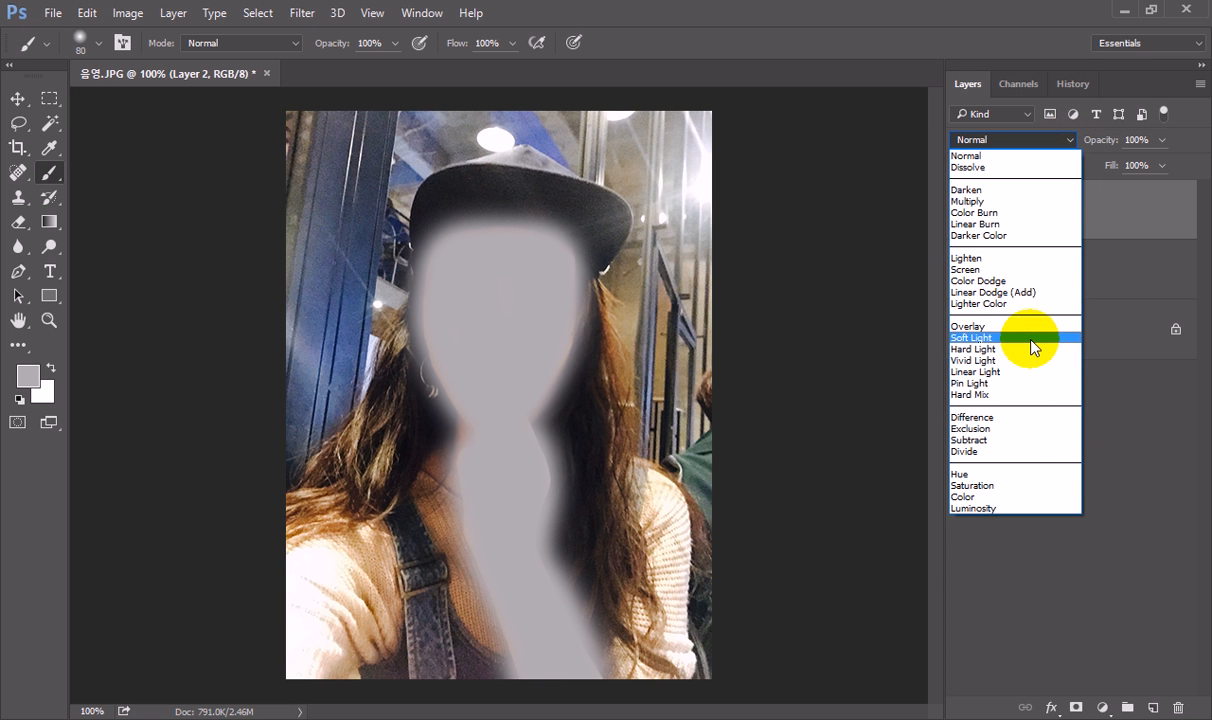
left_click(1031, 341)
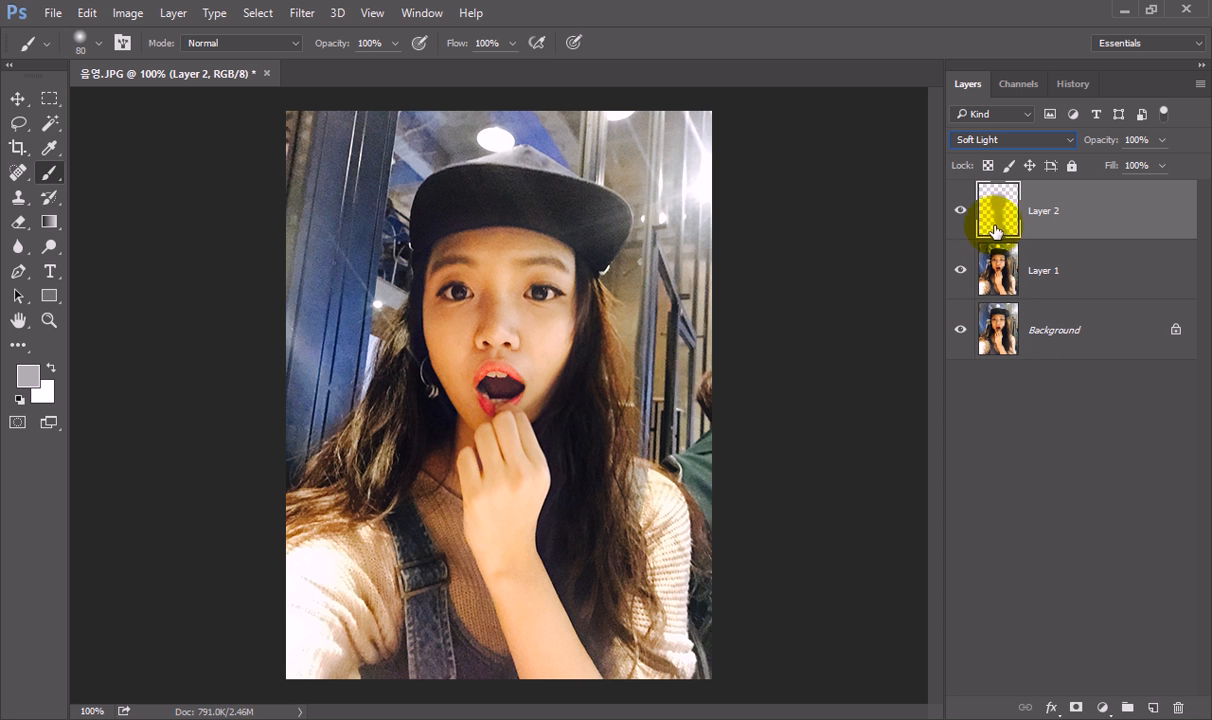
left_click(959, 214)
left_click(959, 214)
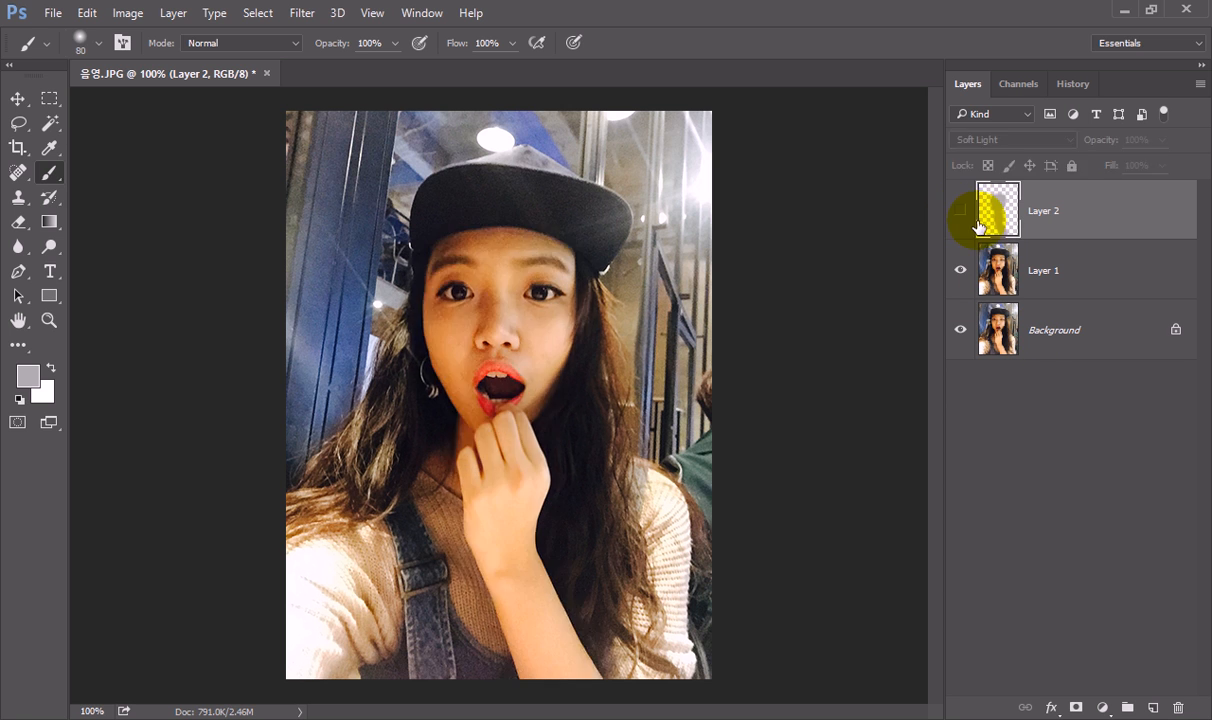
left_click(960, 214)
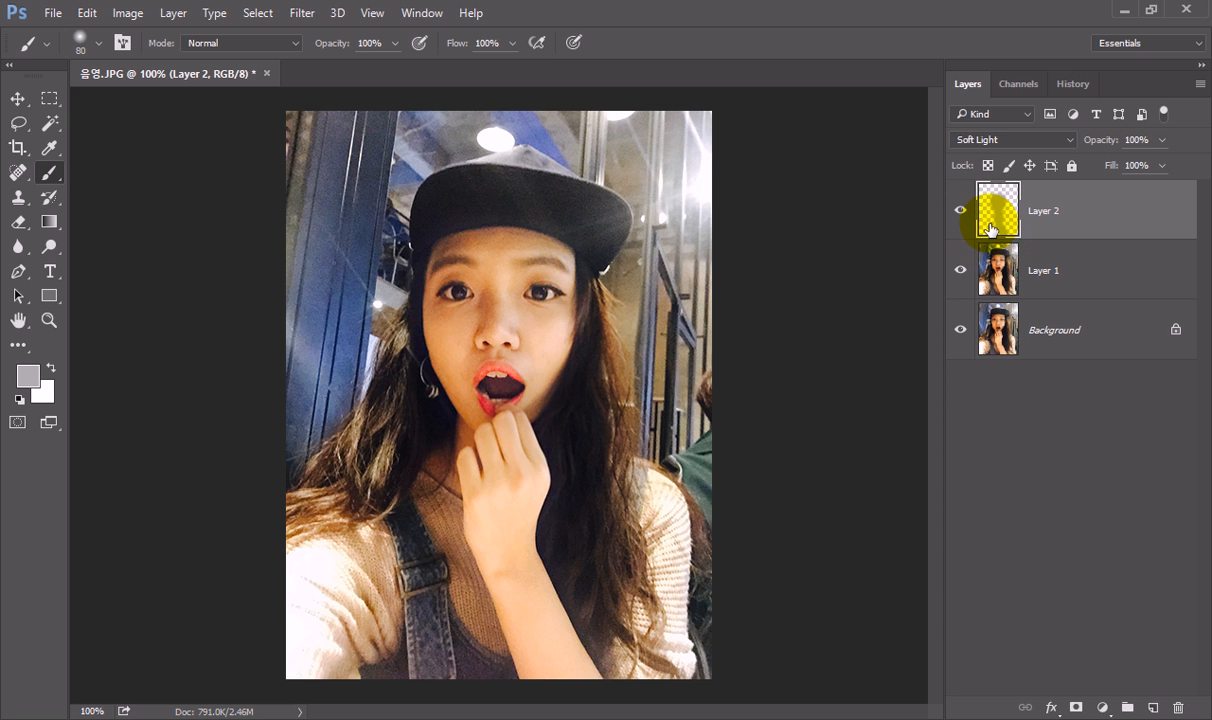
left_click(295, 408)
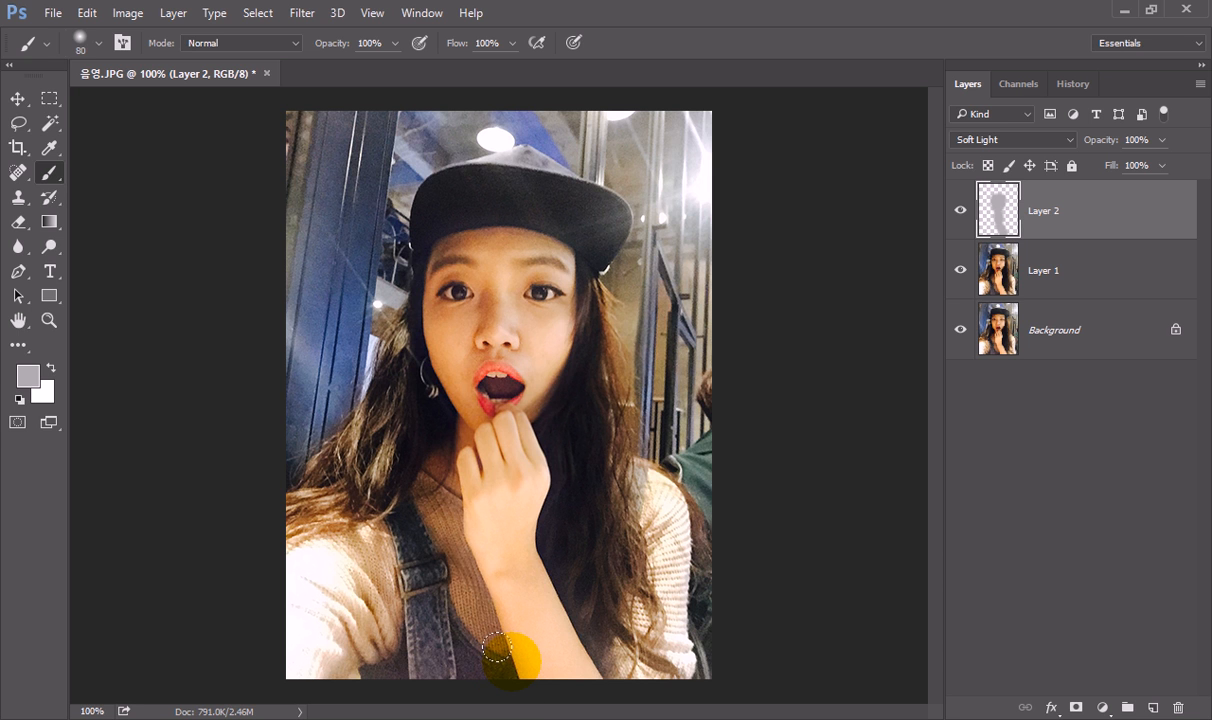
Add a Curves adjustment layer above Layer 2 and raise the RGB curve's midpoint slightly to brighten the photo
left_click(1103, 707)
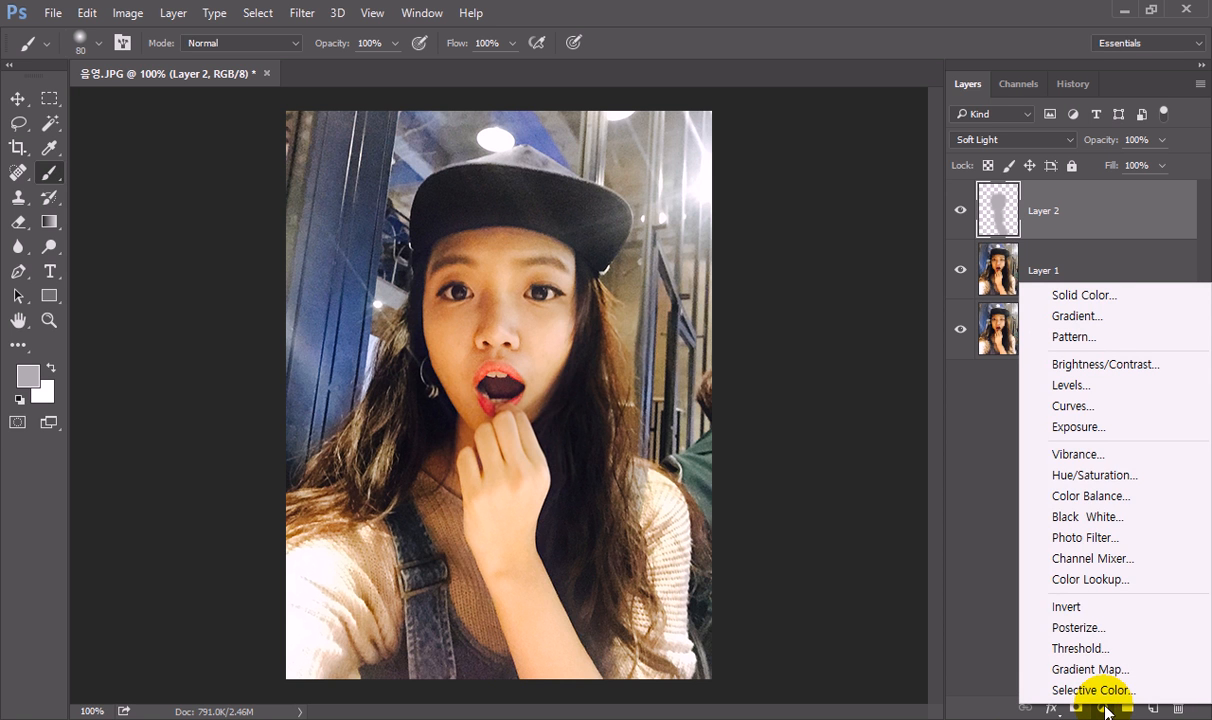
left_click(1110, 416)
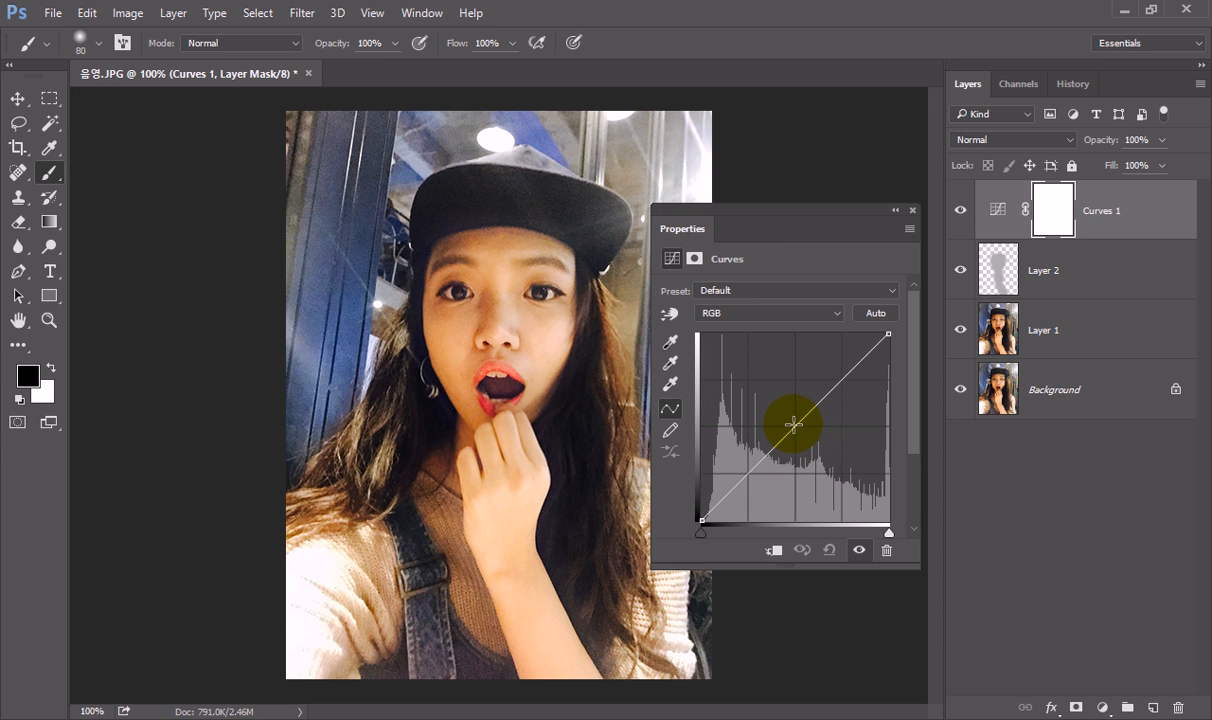
left_click_drag(793, 424, 786, 416)
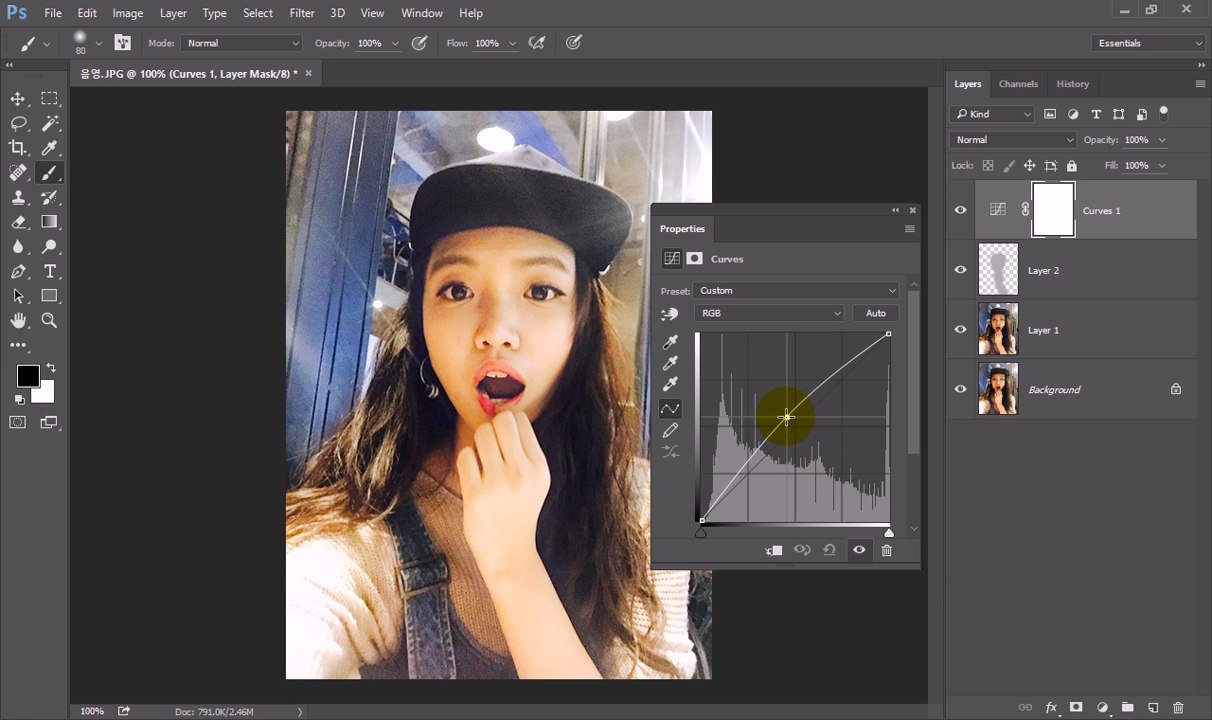
left_click_drag(786, 417, 773, 401)
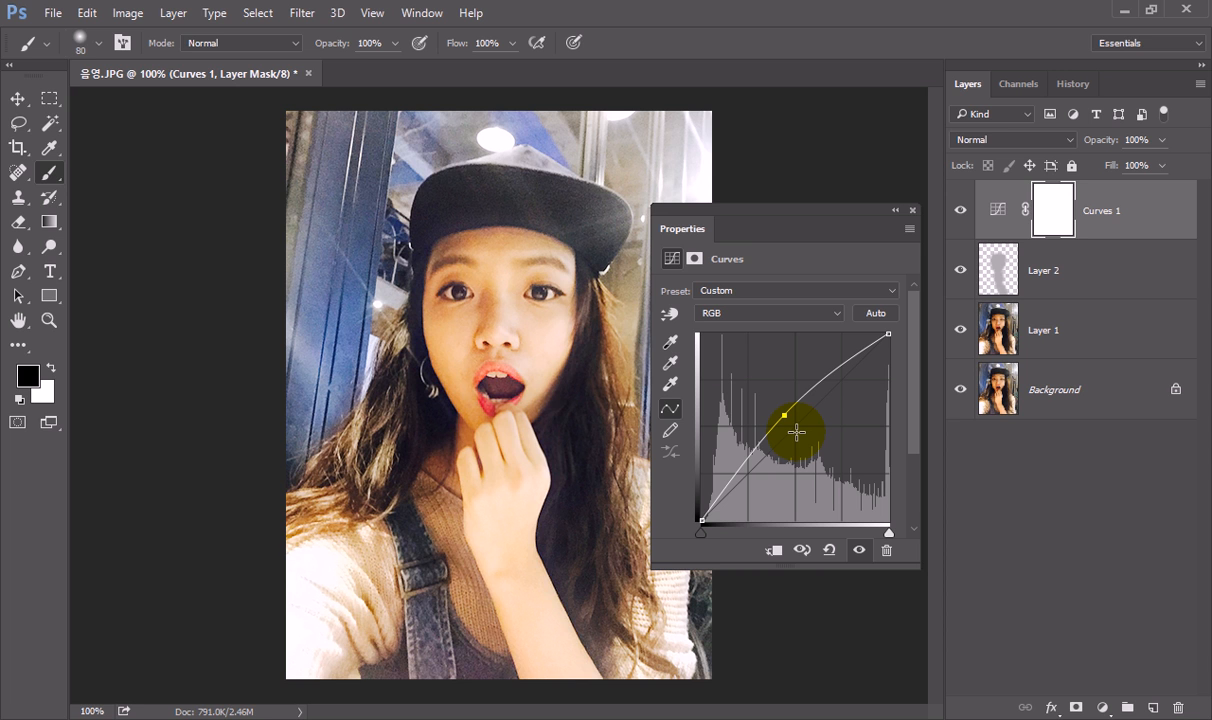
left_click(913, 210)
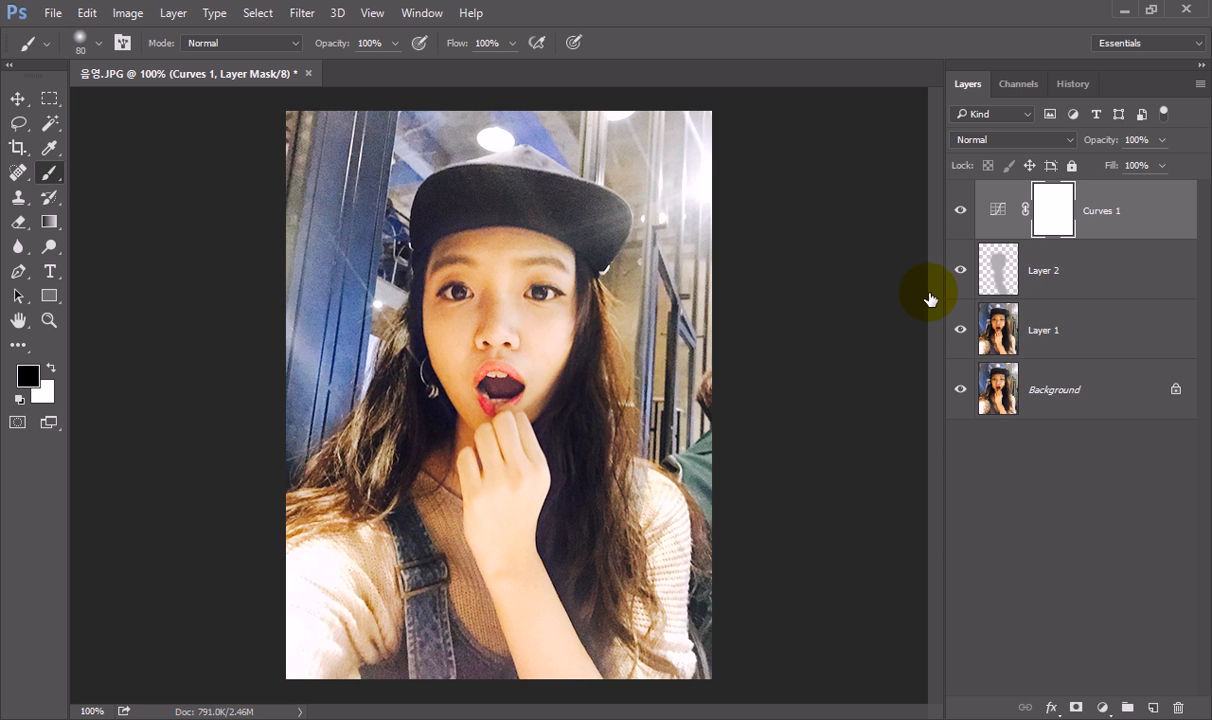
Add a Hue/Saturation adjustment layer above the Curves layer with Saturation set to 10
left_click(1102, 708)
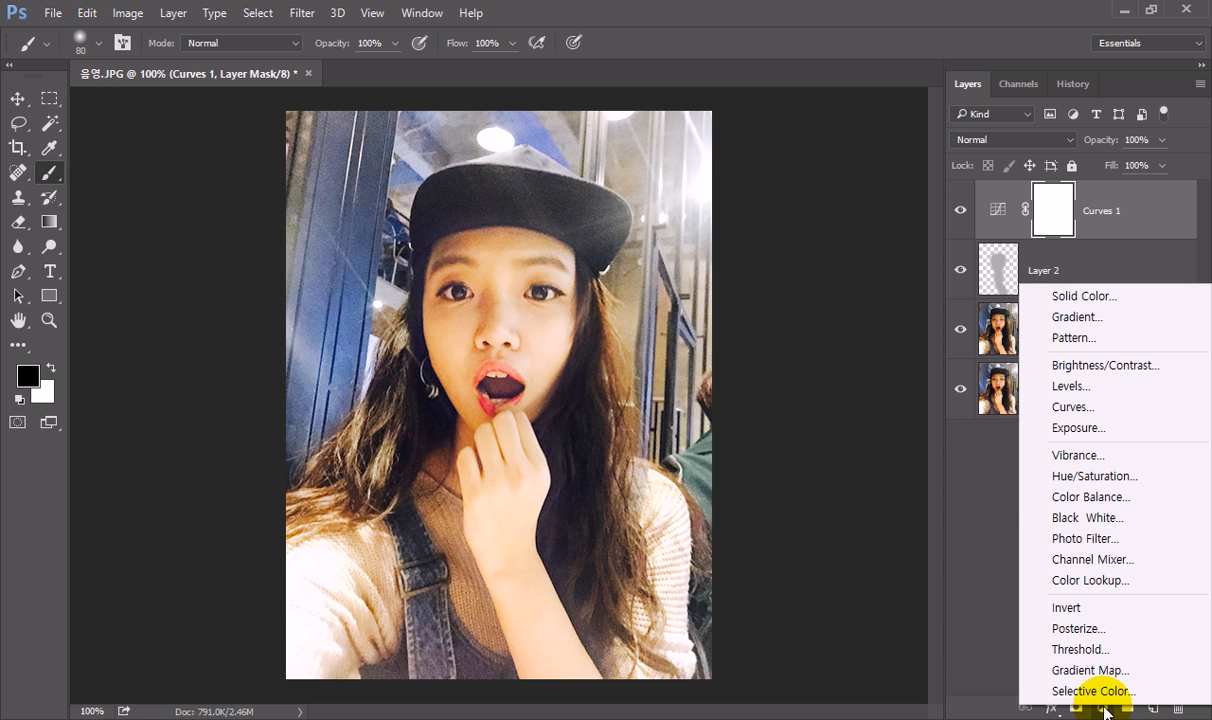
left_click(1153, 477)
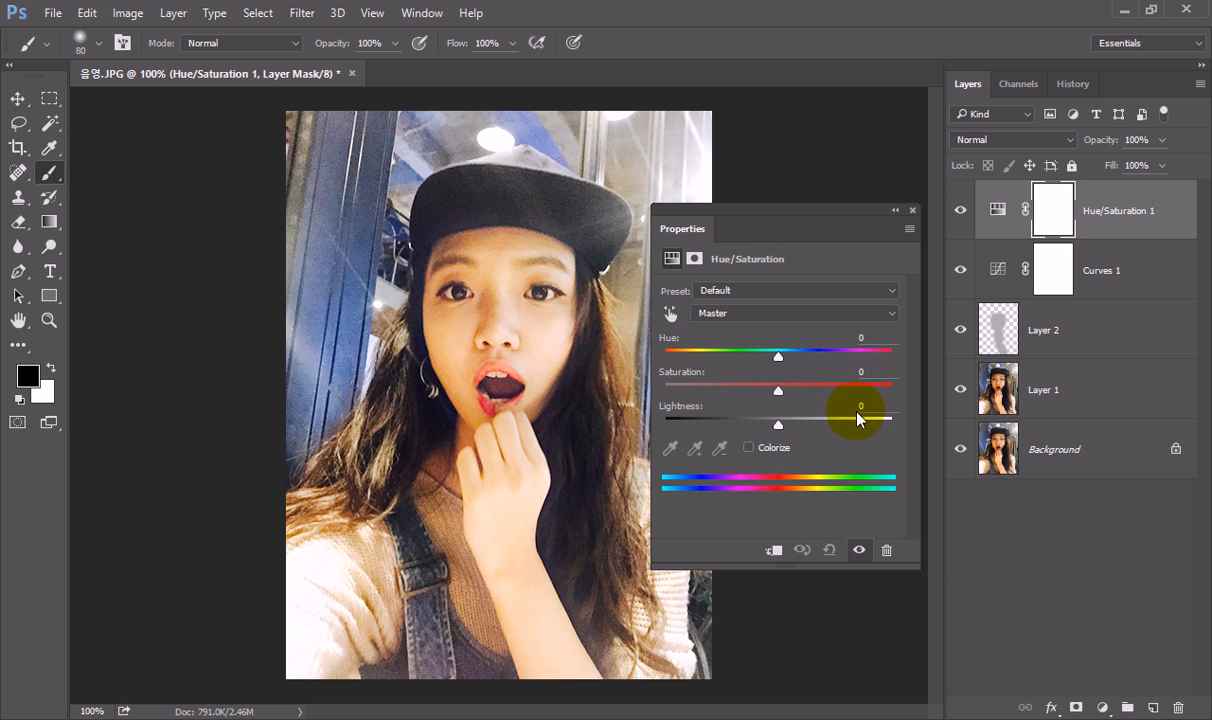
left_click_drag(795, 388, 855, 369)
type("1")
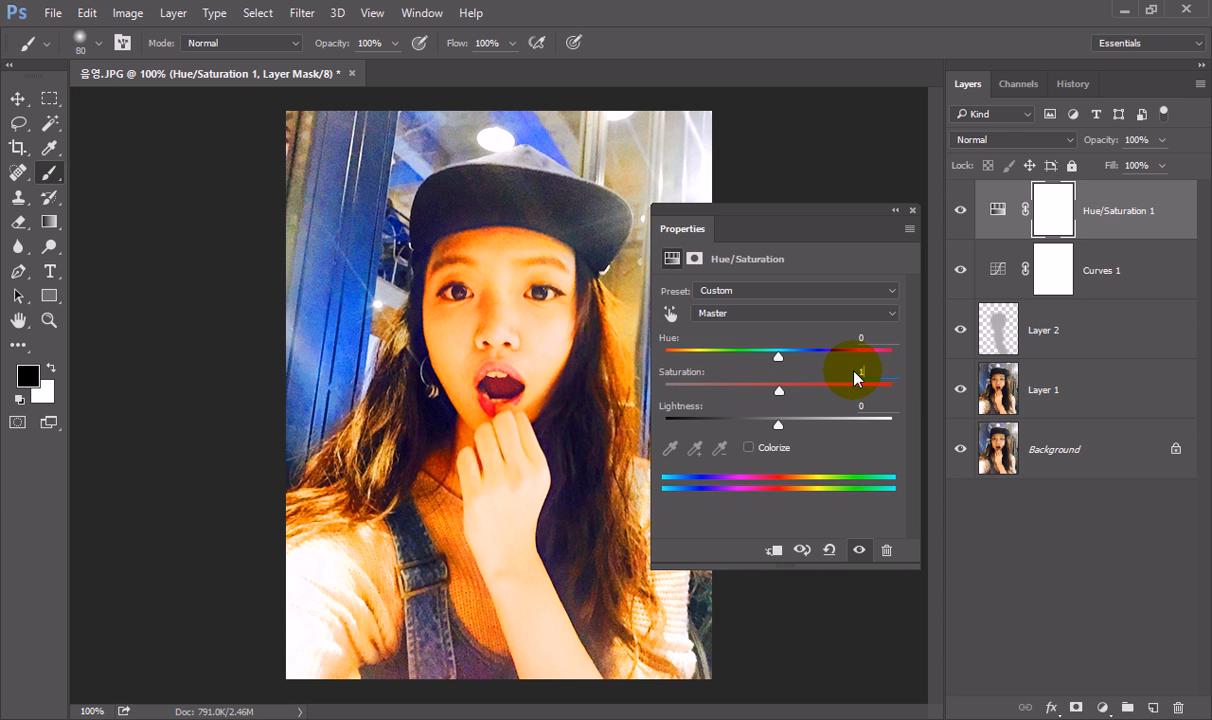
type("5")
type("10")
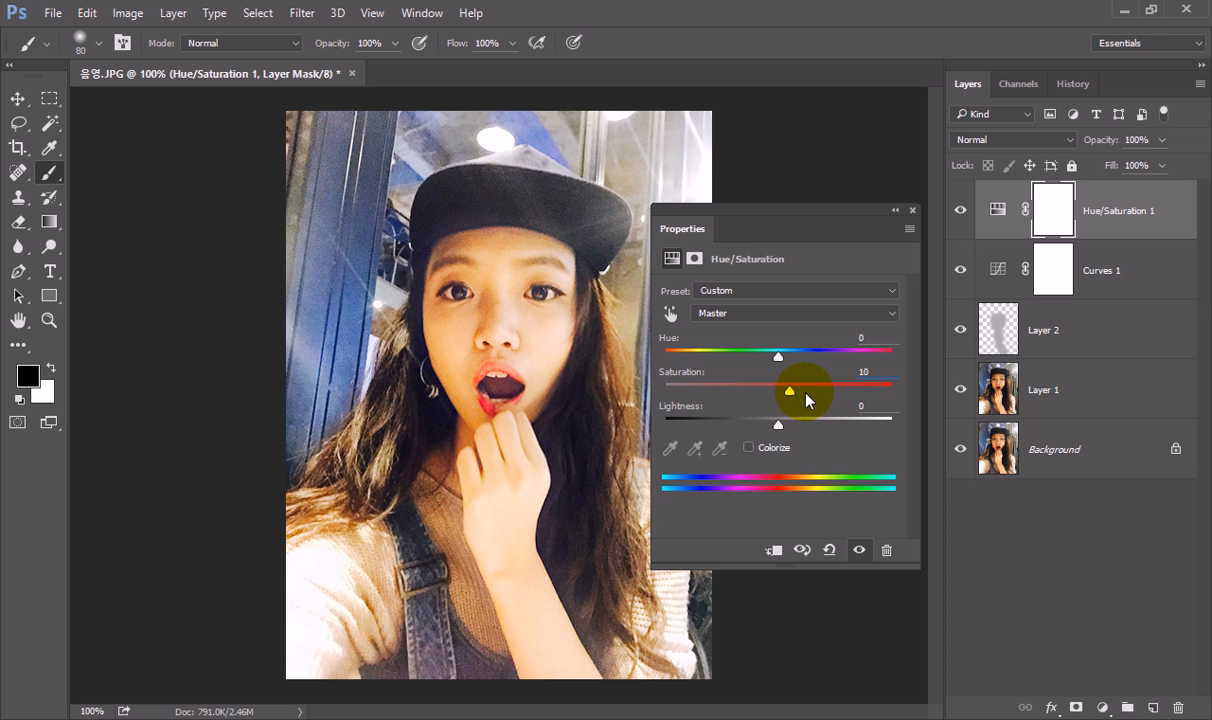
left_click(911, 211)
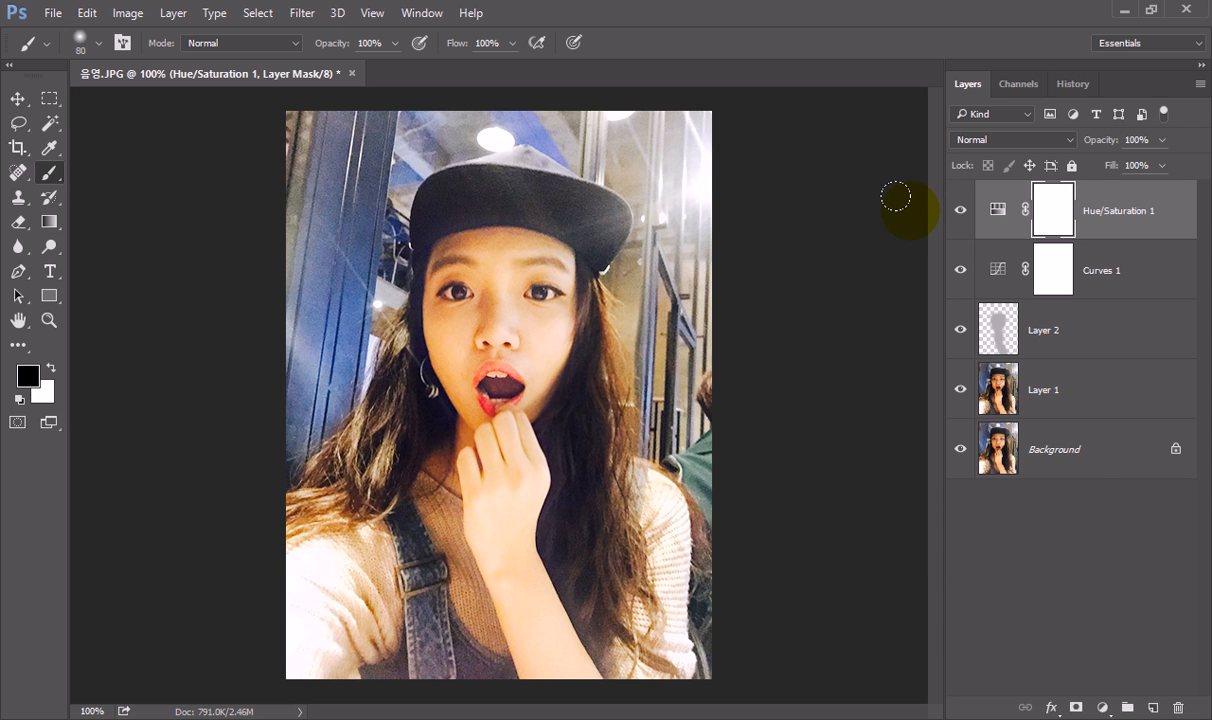
Merge all layers, from Hue/Saturation 1 down to Background, into one layer
left_click(1089, 450, "shift")
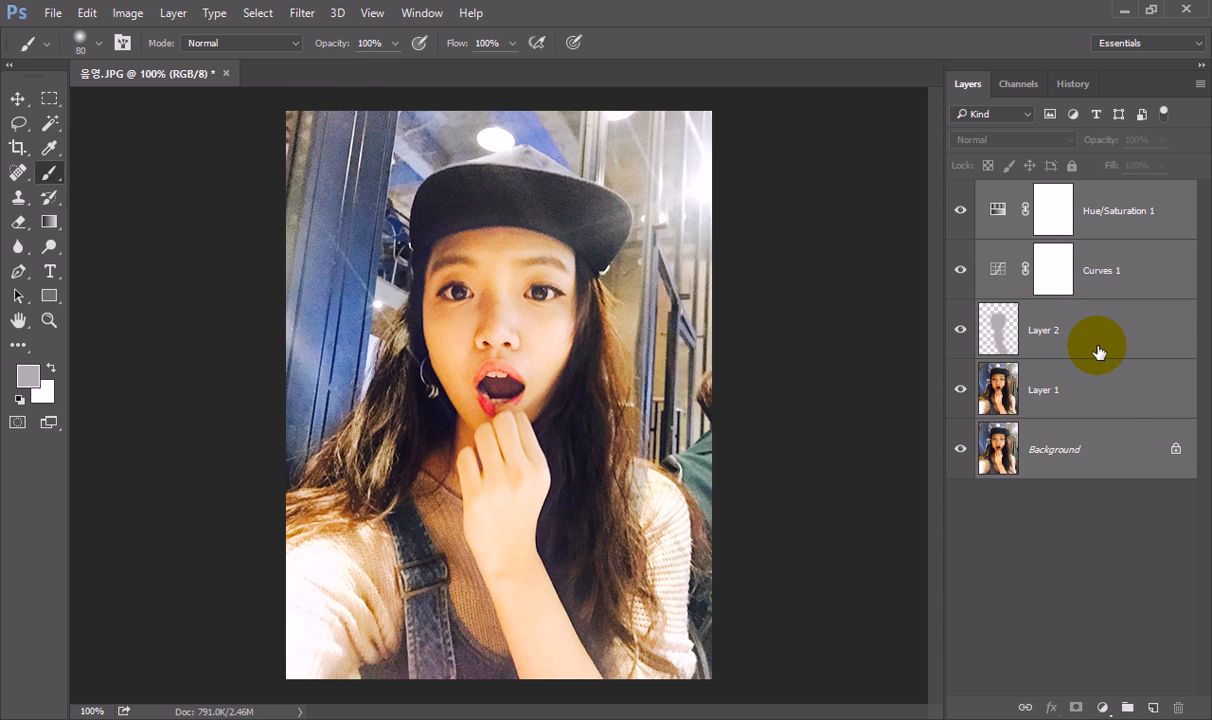
key("ctrl+e")
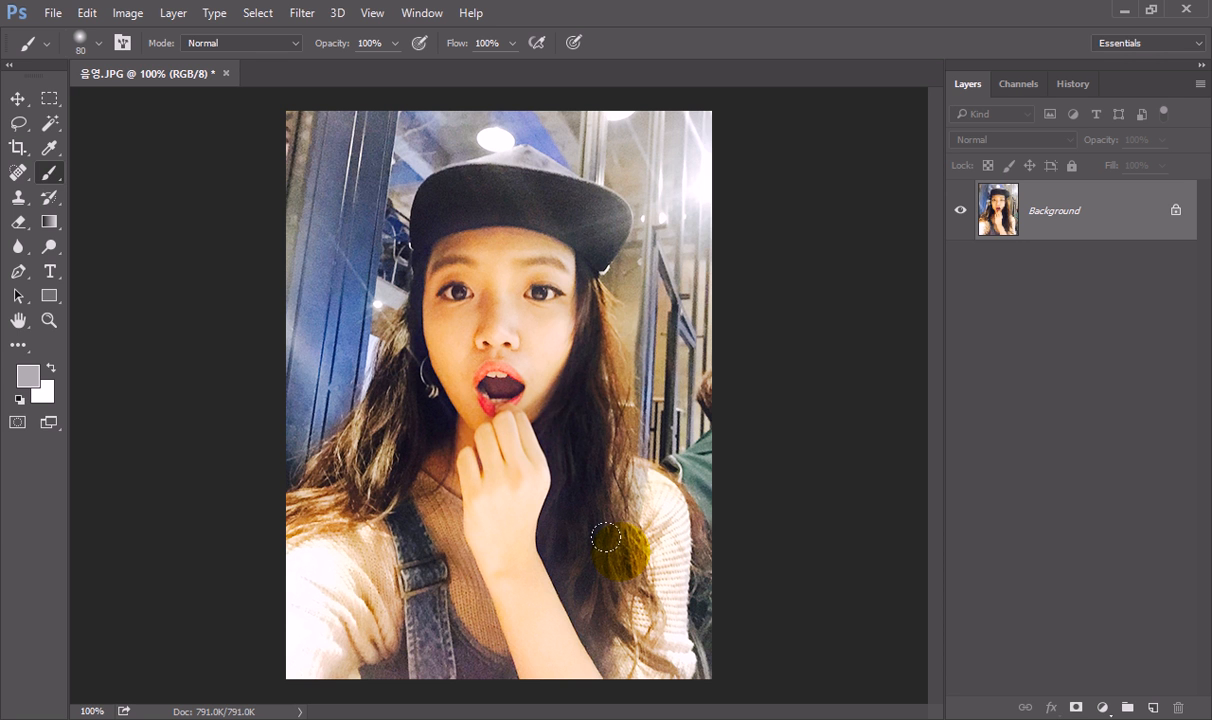
Apply an Unsharp Mask to the merged Background layer with Amount 10%, Radius 80.0 pixels and Threshold 0 levels
left_click(293, 20)
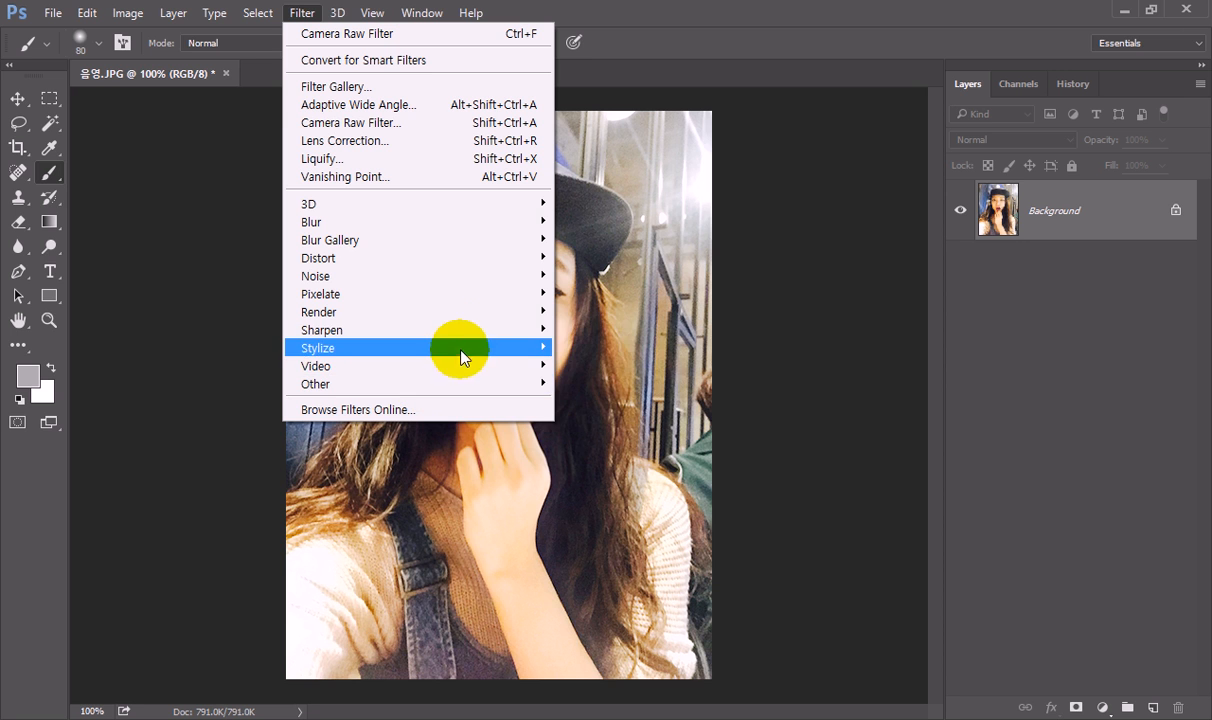
mouse_move(467, 333)
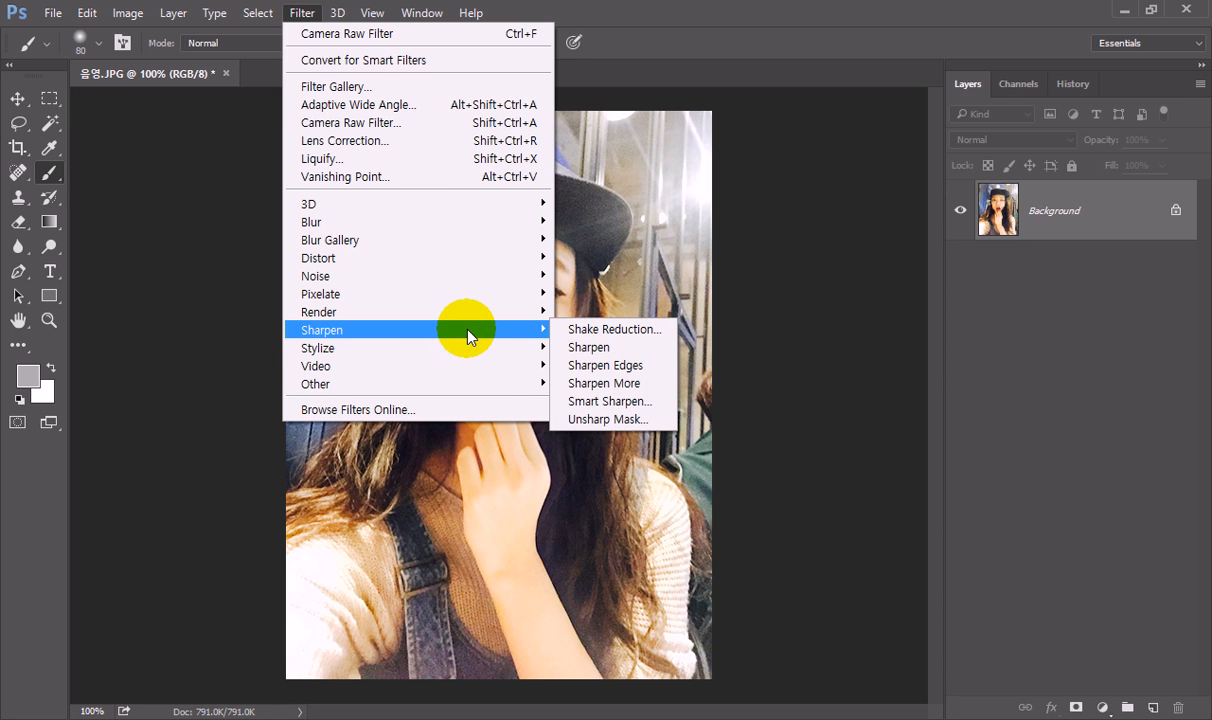
left_click(660, 420)
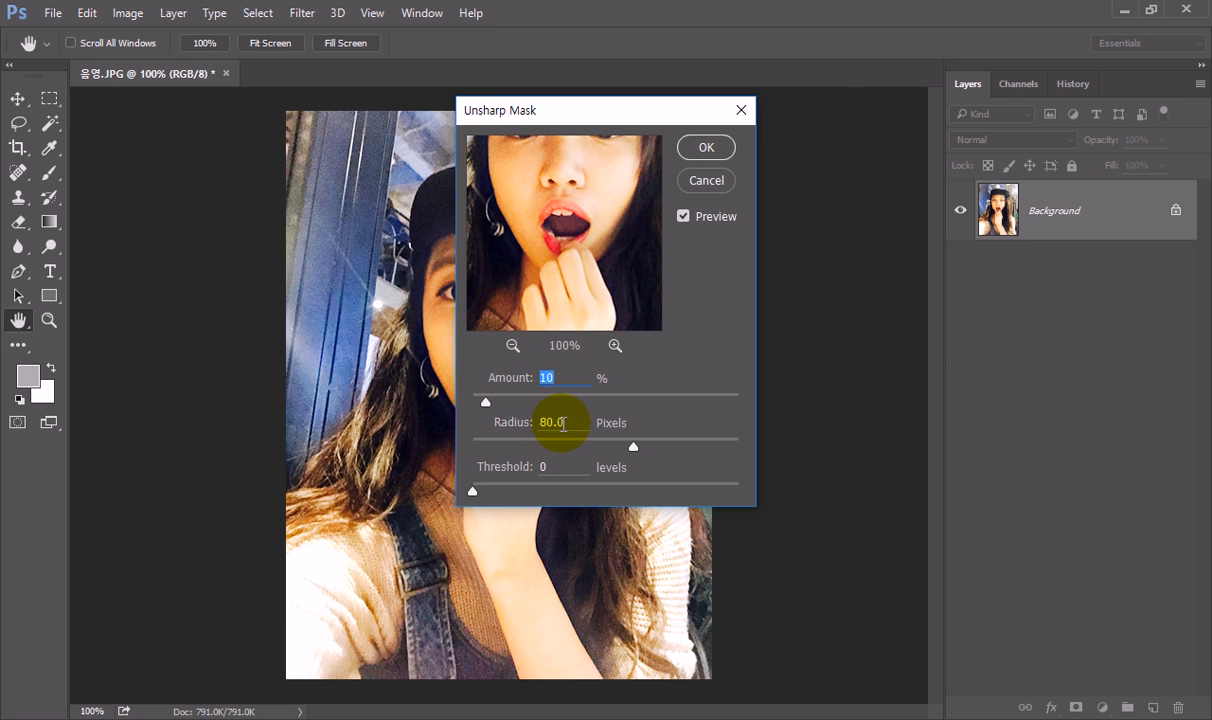
left_click_drag(626, 116, 841, 80)
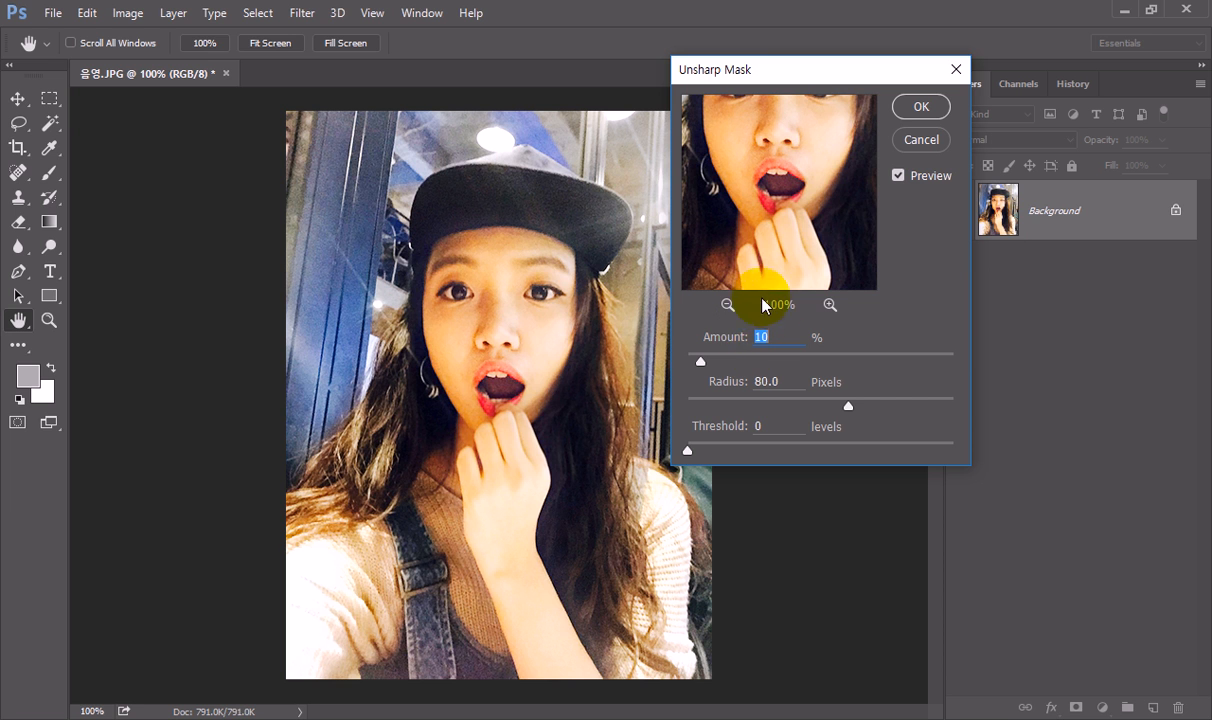
left_click(921, 108)
key("b")
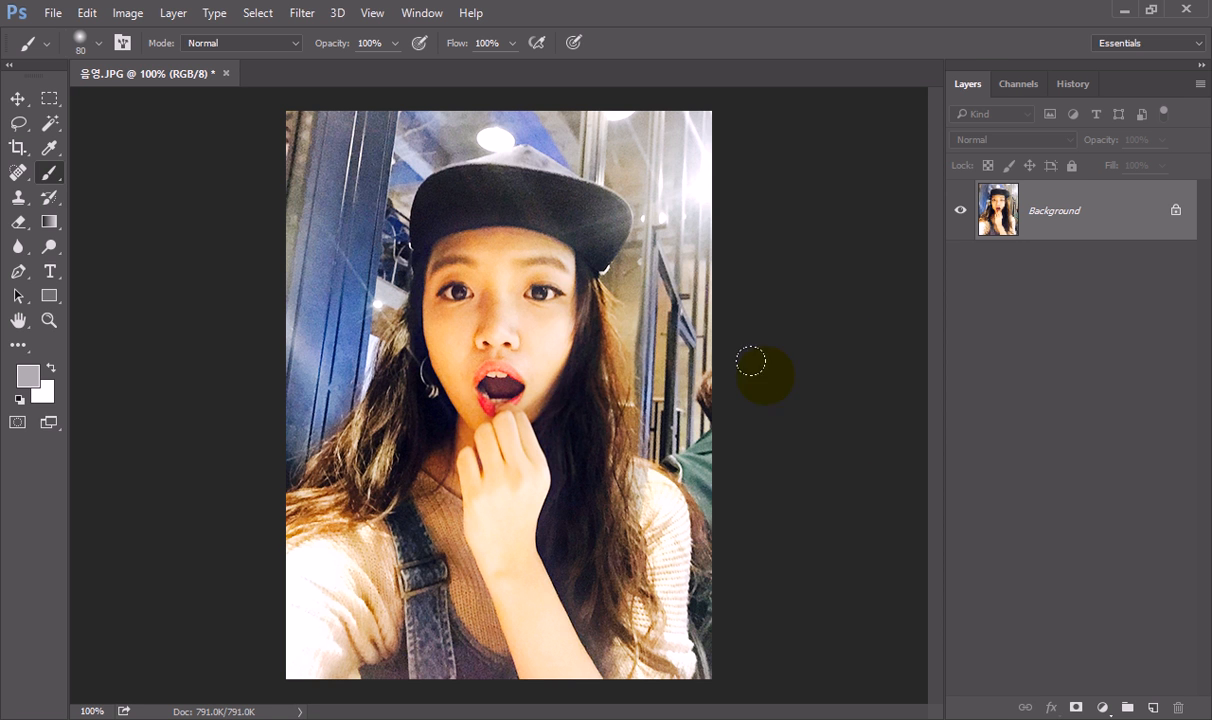
Compare the original photo with the retouched result by reverting to the opening snapshot and returning to the Unsharp Mask history state
left_click(1073, 86)
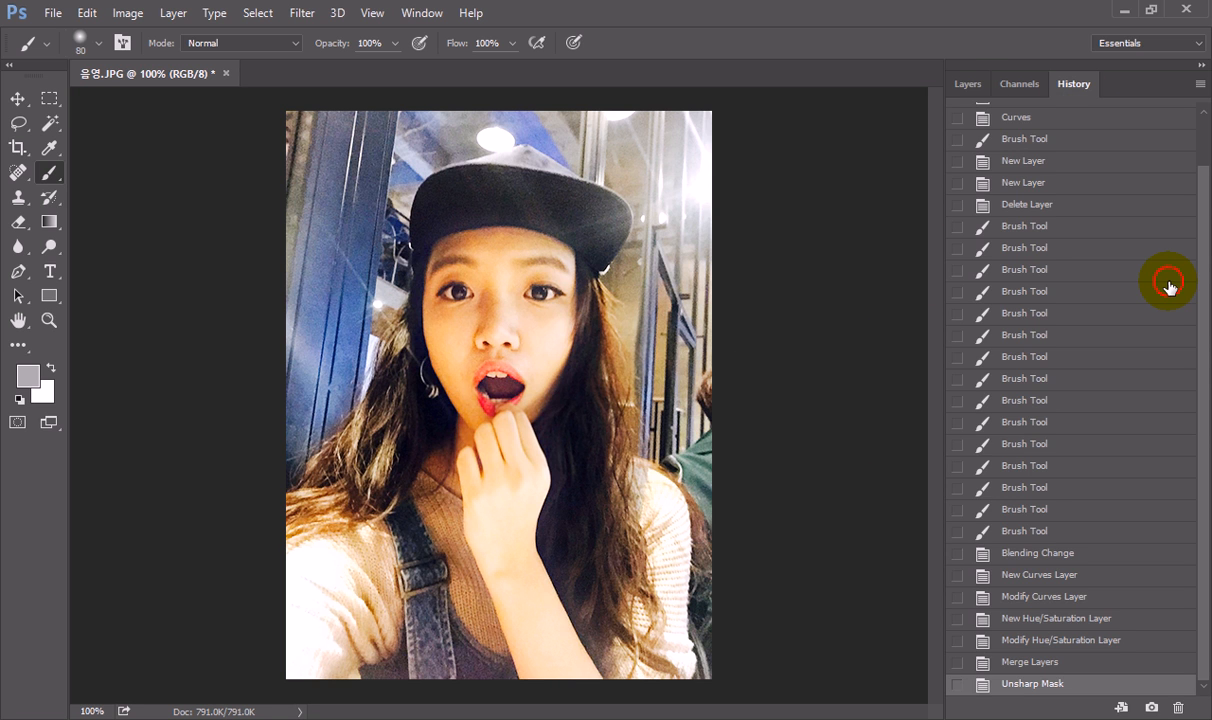
left_click_drag(1200, 189, 1200, 122)
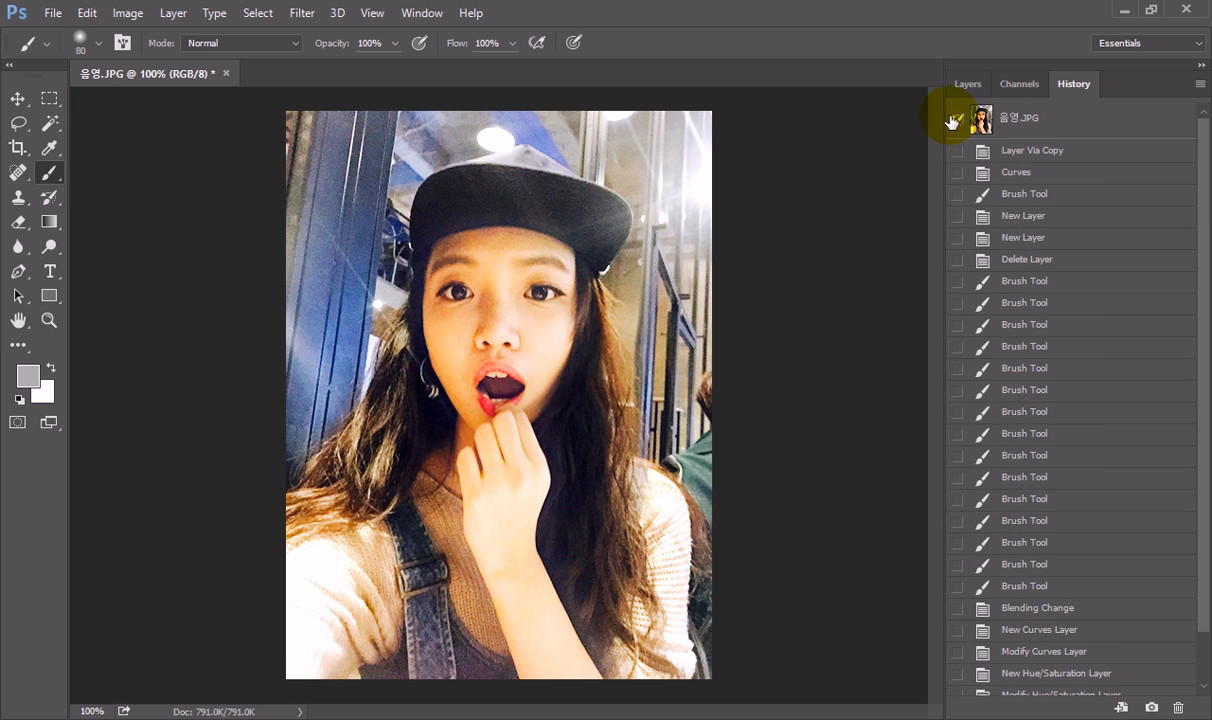
double_click(985, 121)
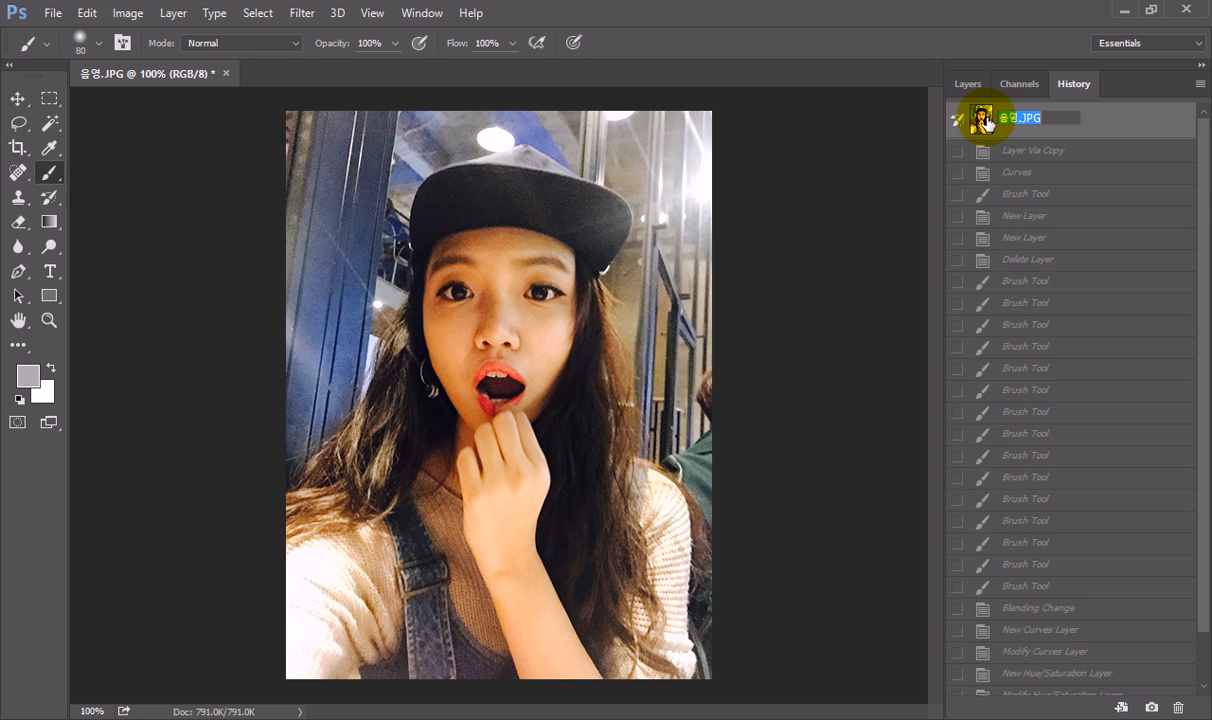
left_click(1203, 182)
left_click_drag(1202, 305, 1166, 549)
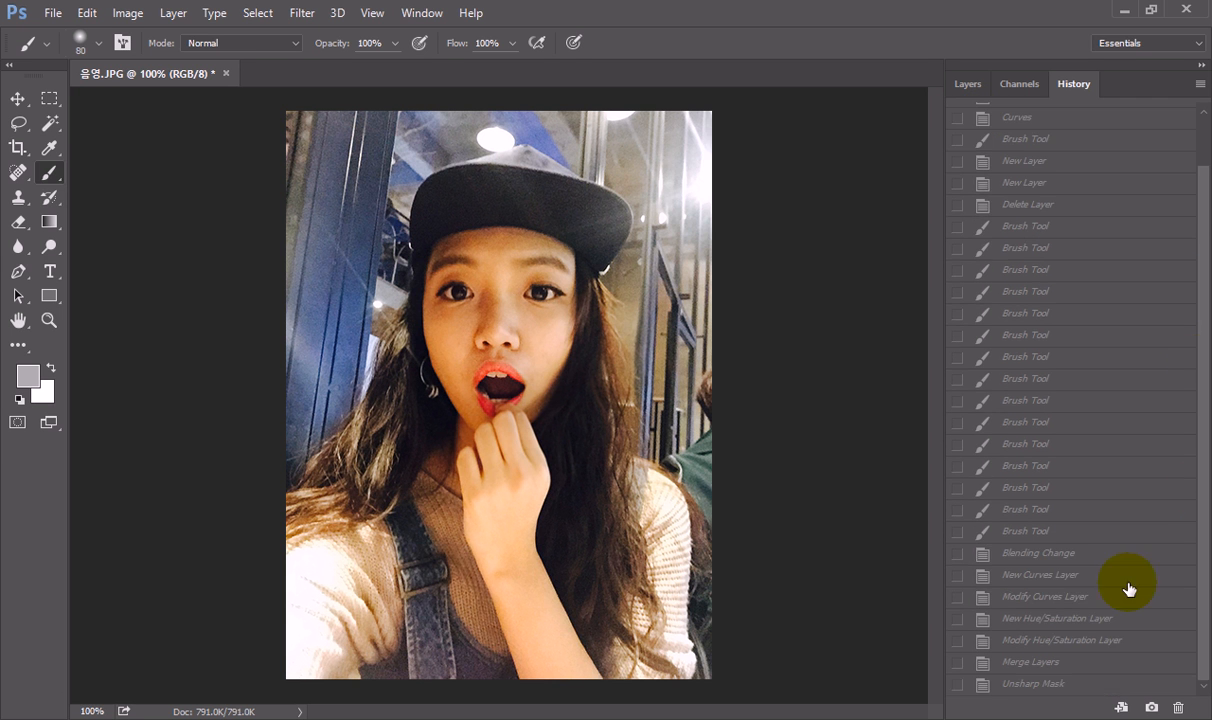
left_click(1031, 686)
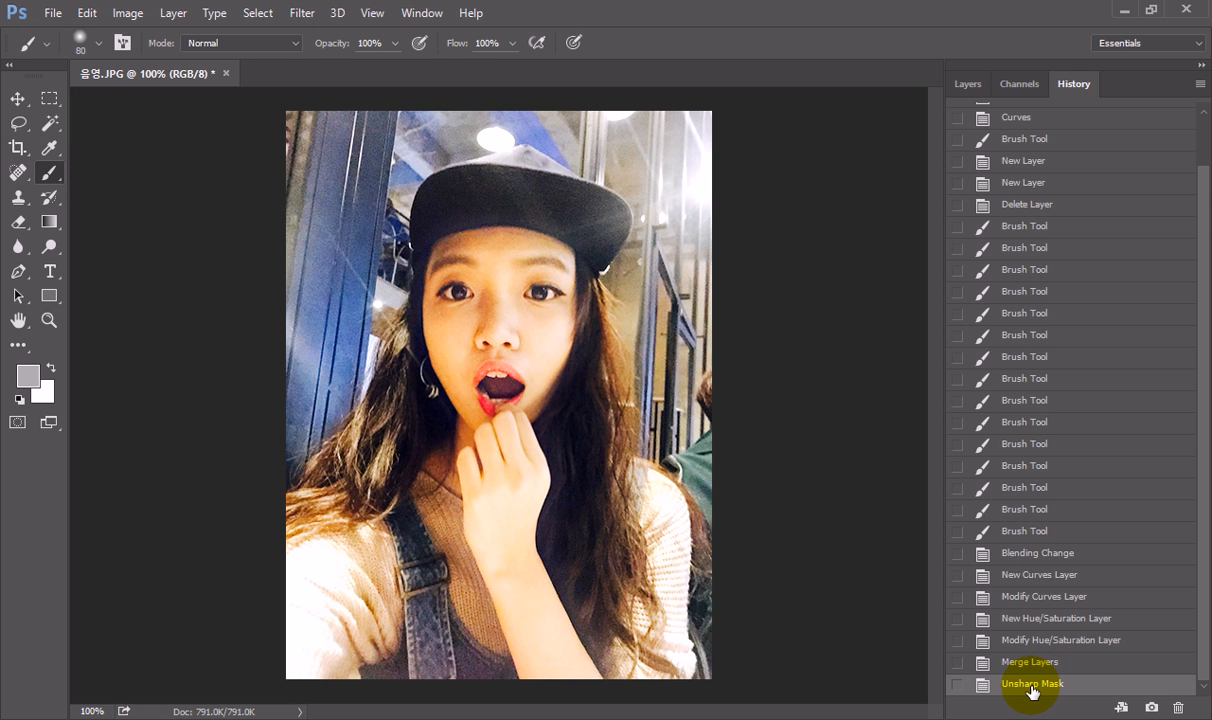